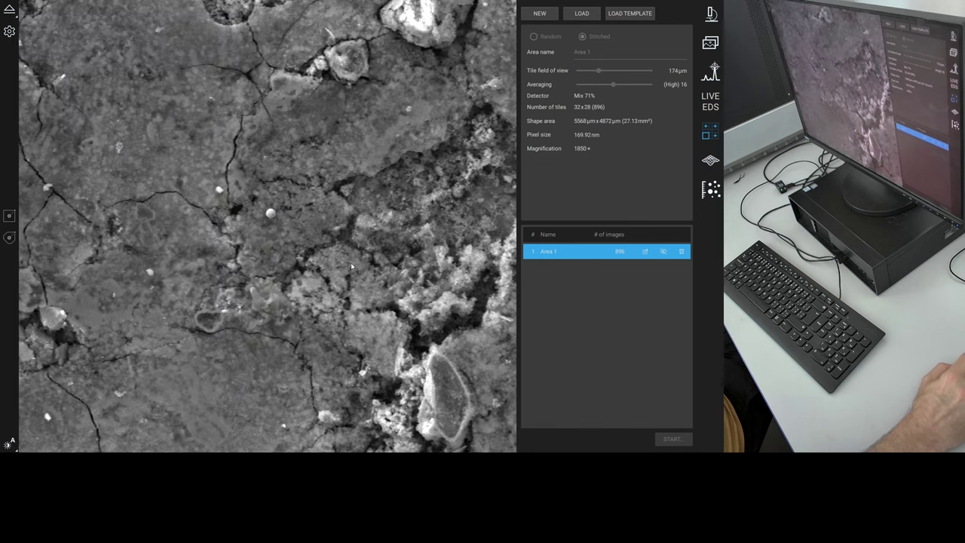
- Locate the round hollow beside the crack in the stitched Area 1 image and revisit that spot in the live view
drag(317, 225, 336, 252)
scroll(337, 252, down, 6)
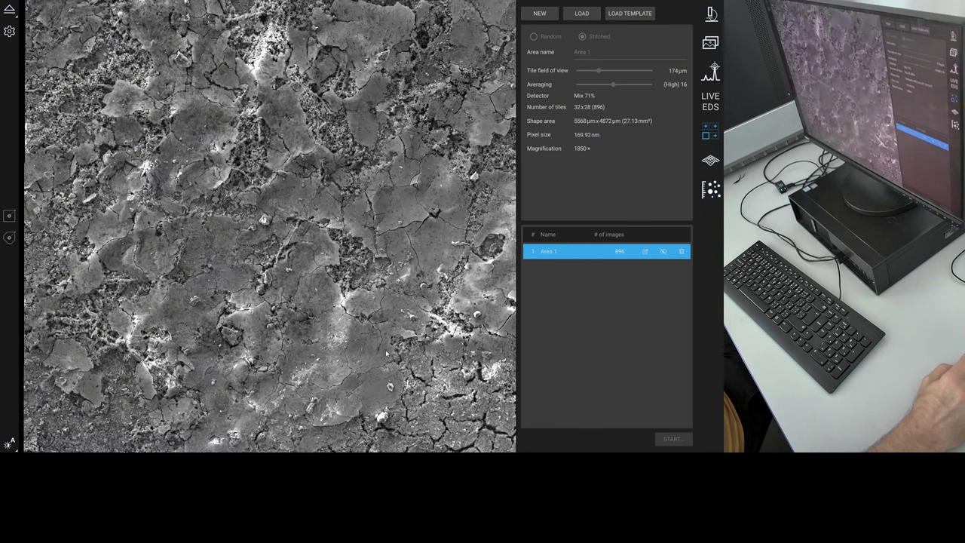
drag(386, 353, 293, 437)
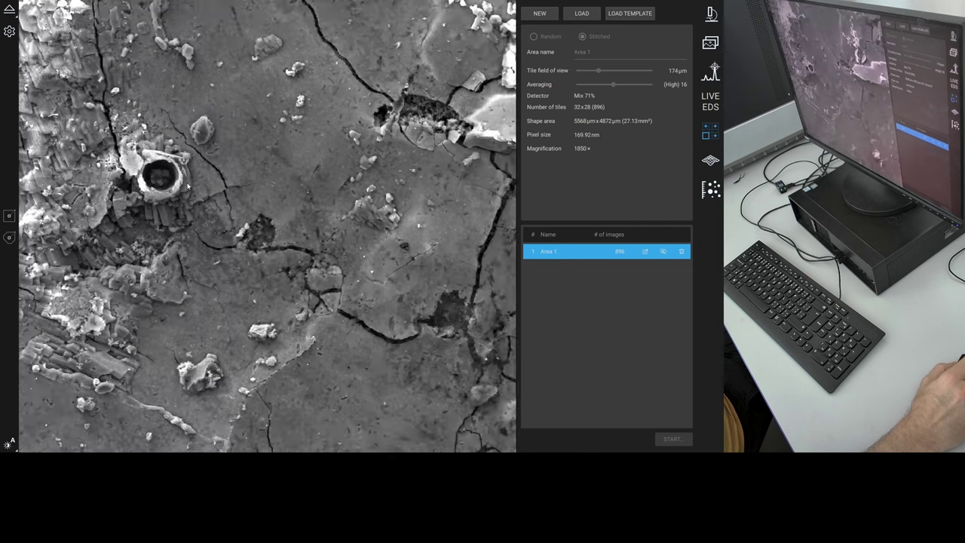
scroll(188, 186, up, 3)
drag(166, 198, 295, 280)
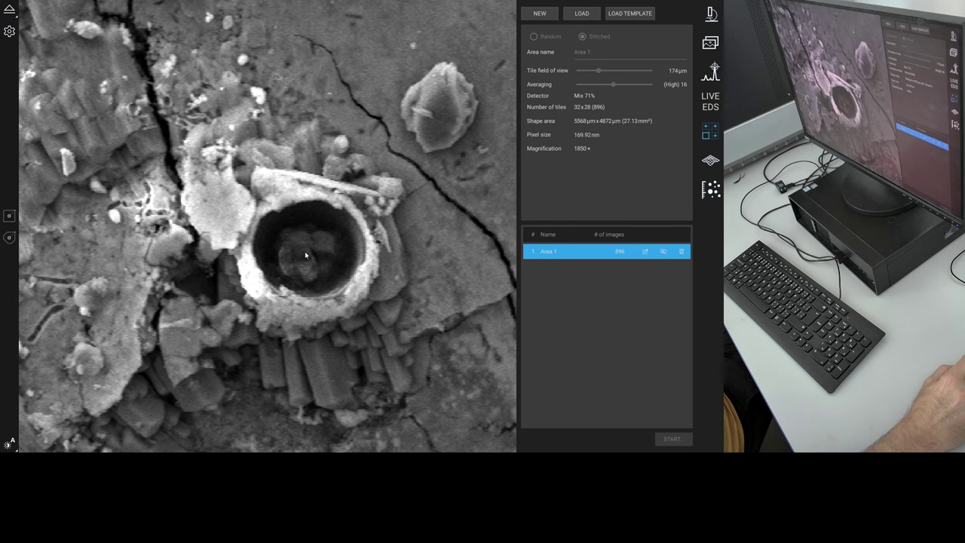
right_click(306, 255)
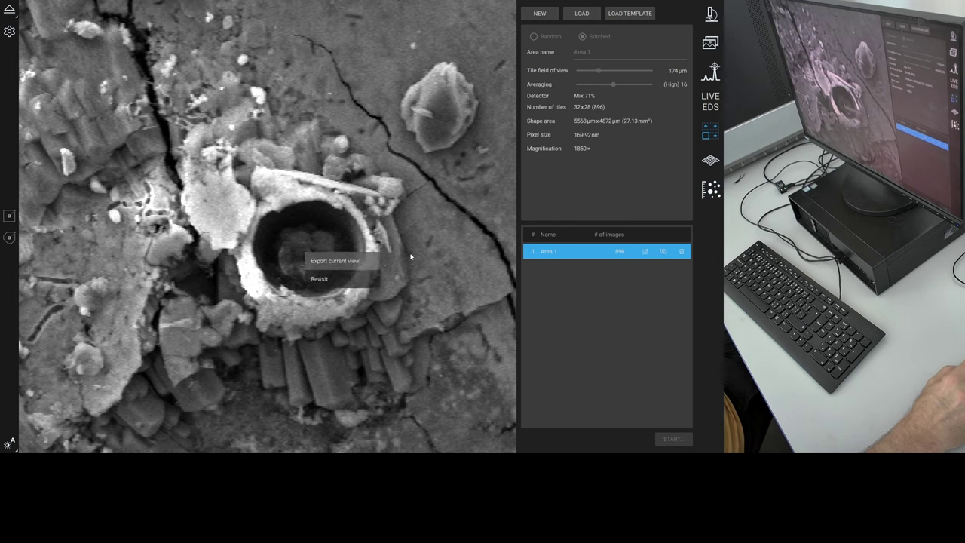
click(243, 260)
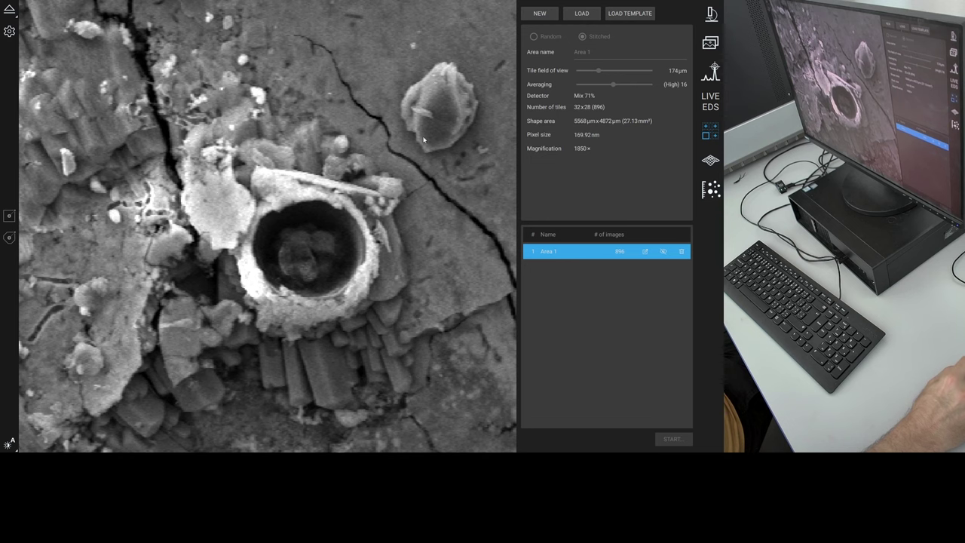
drag(308, 251, 301, 244)
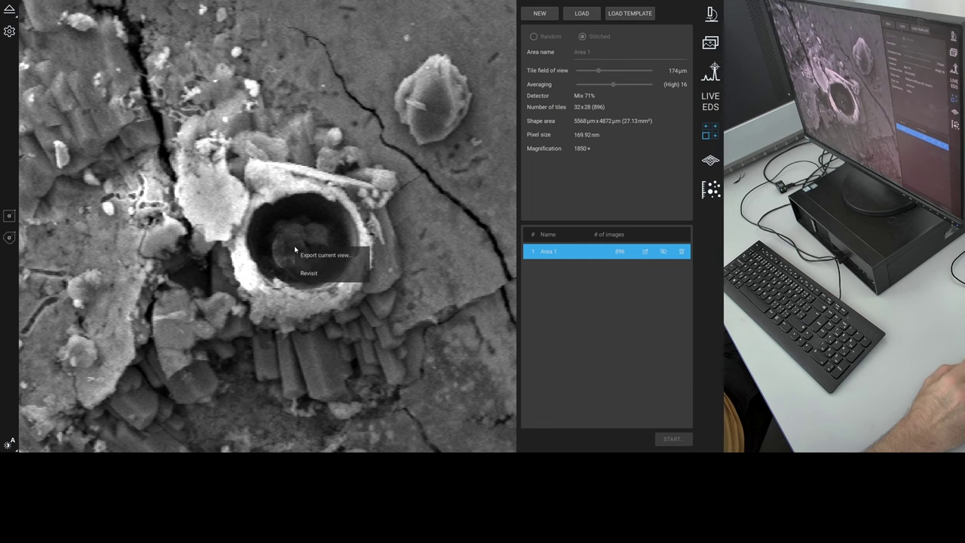
click(711, 15)
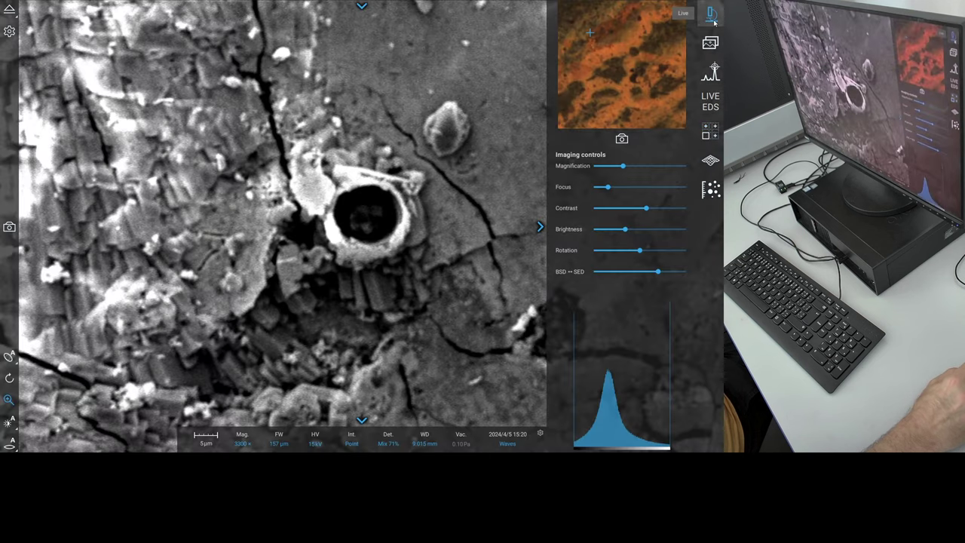
- Centre the round hollow, auto-adjust contrast and brightness, autofocus, and raise the magnification to 9500×
click(375, 217)
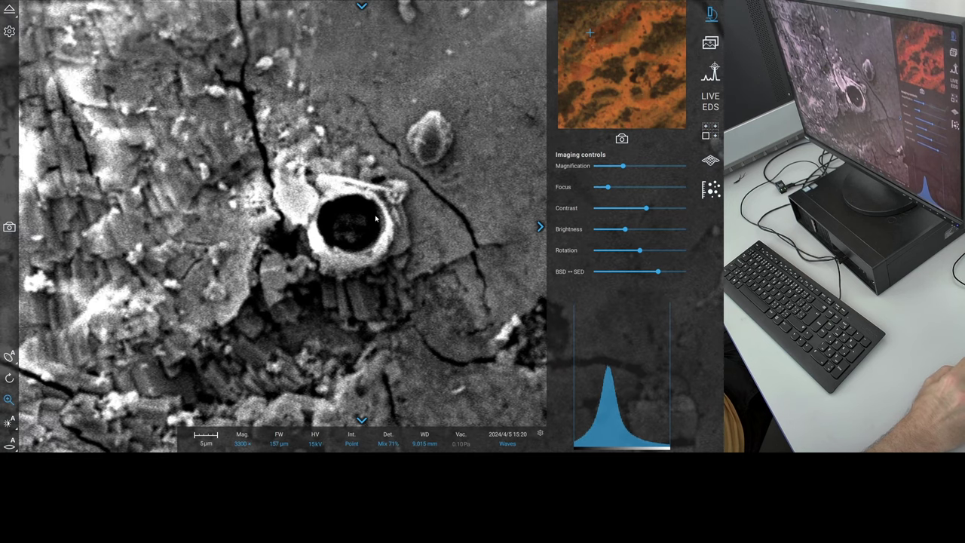
click(352, 232)
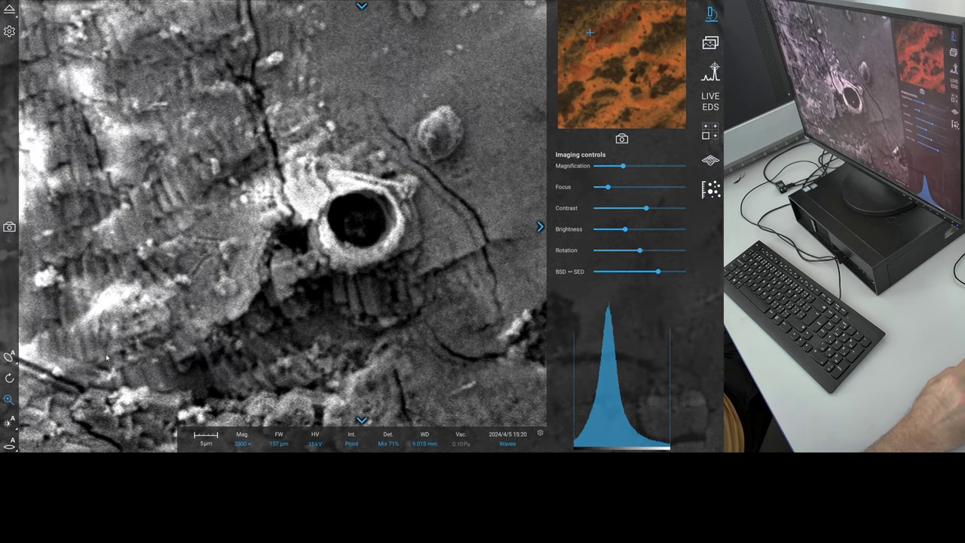
drag(352, 231, 426, 337)
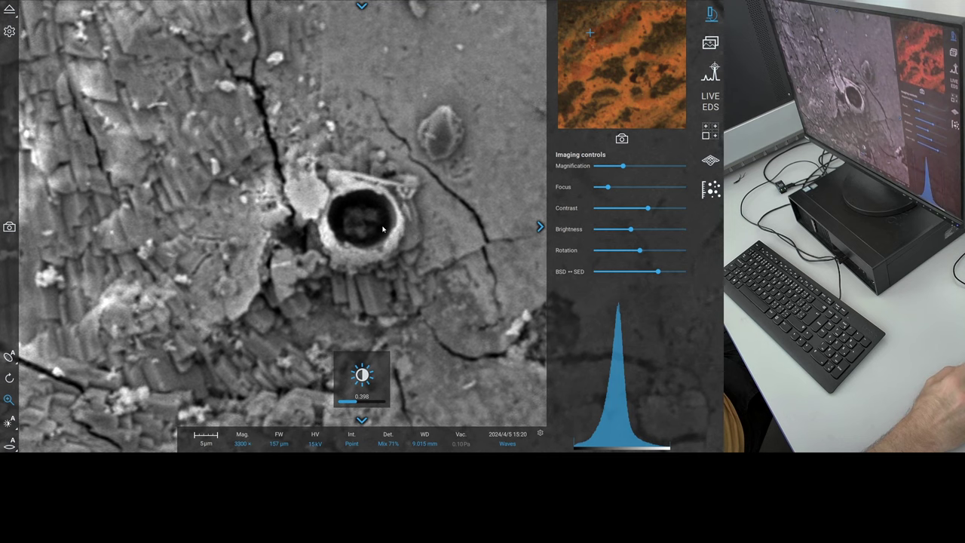
scroll(362, 226, up, 3)
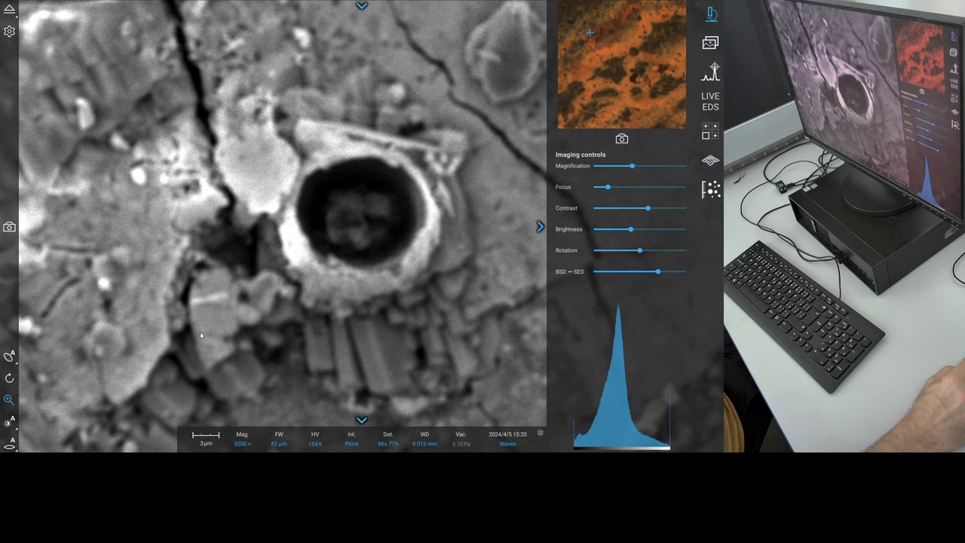
click(10, 443)
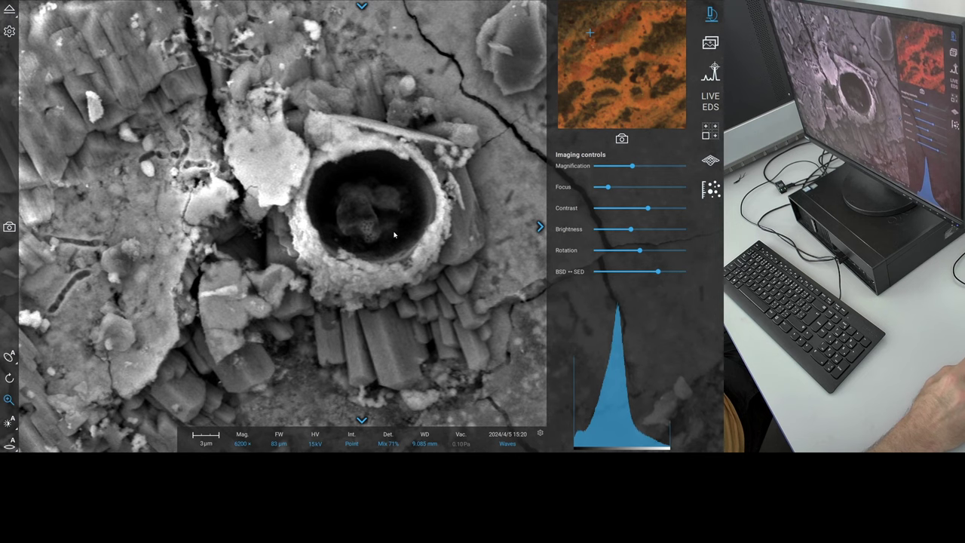
scroll(364, 232, up, 2)
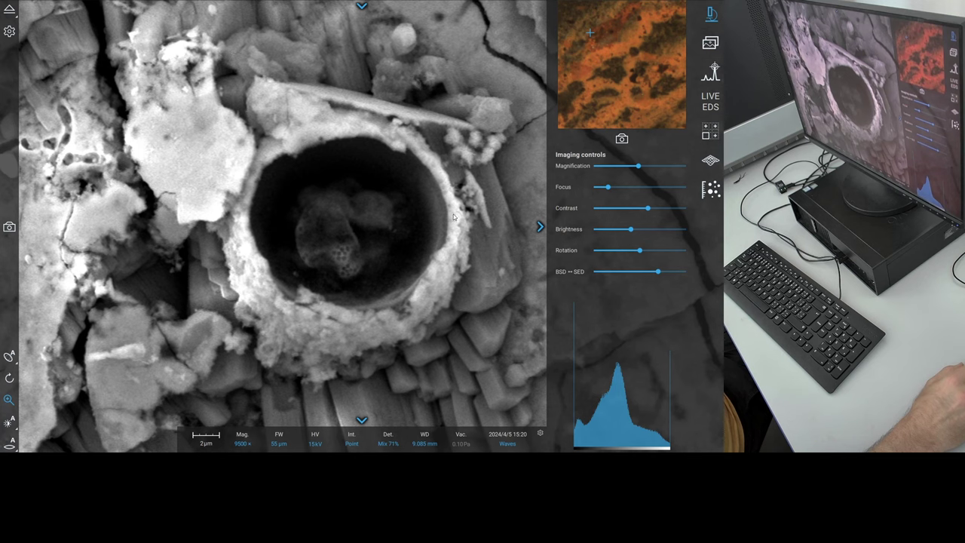
- Magnify the hollow's interior to 16000×, then raise the brightness and slightly lower the contrast to bring out its dark contents
scroll(454, 217, up, 2)
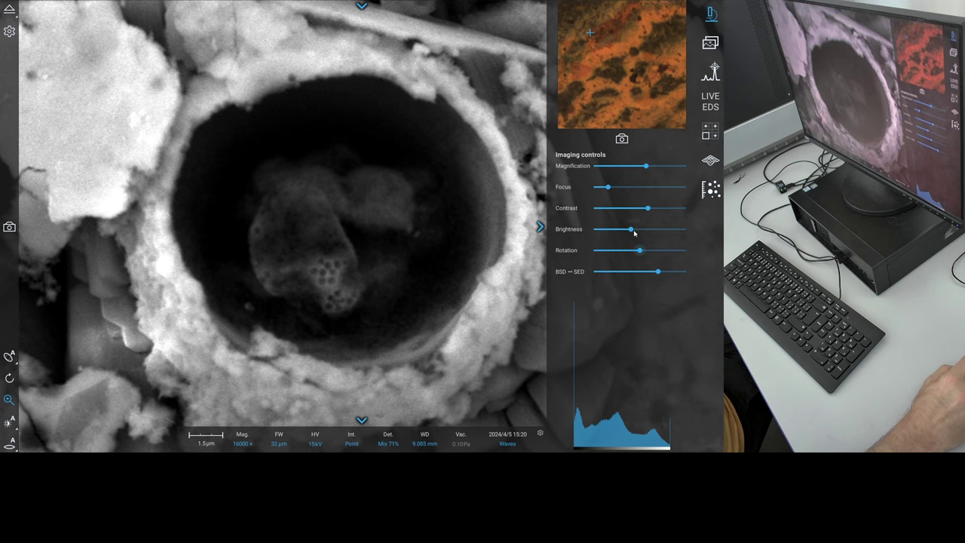
drag(632, 229, 637, 226)
scroll(633, 230, up, 2)
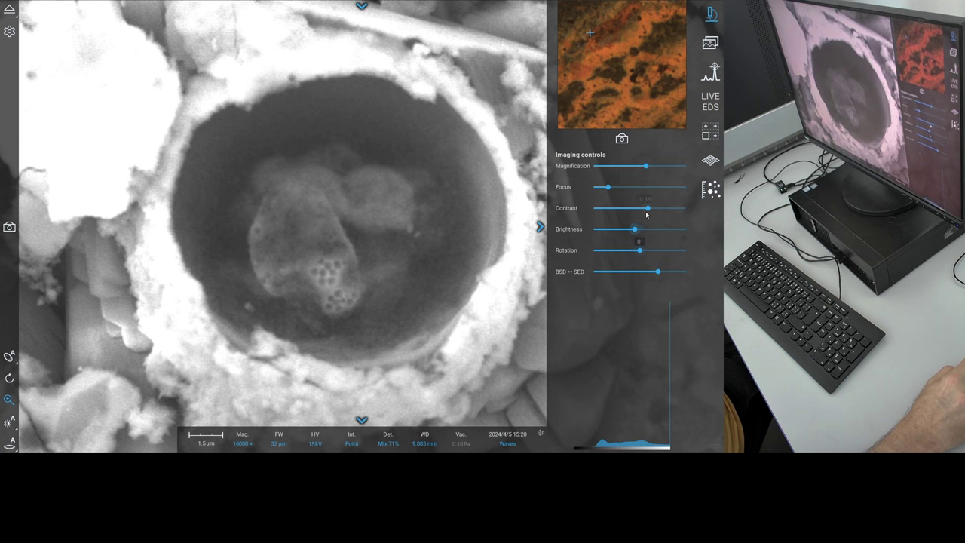
scroll(653, 209, up, 2)
drag(653, 208, 647, 211)
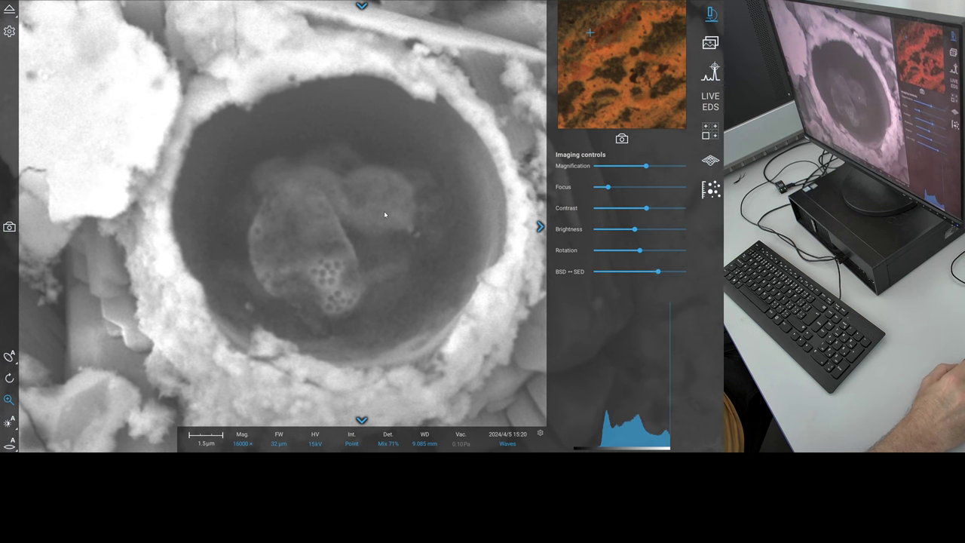
- Set the magnification back to 9500× and auto-adjust the contrast and brightness of the whole hollow
scroll(384, 210, down, 3)
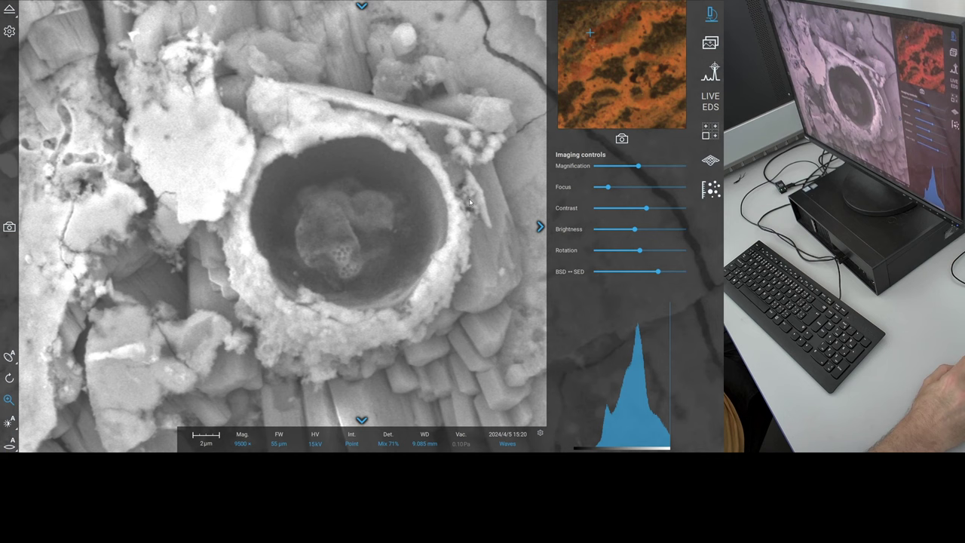
scroll(348, 295, down, 1)
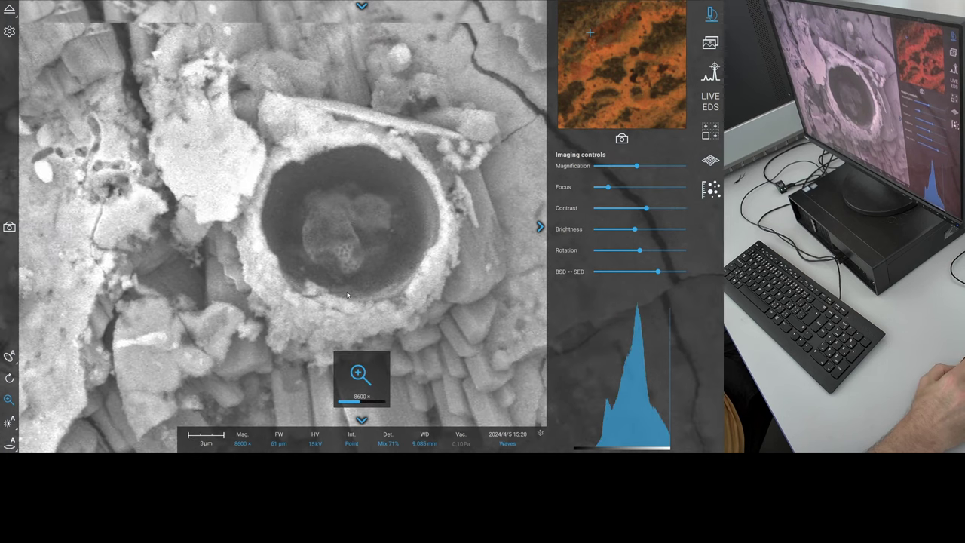
scroll(348, 295, up, 1)
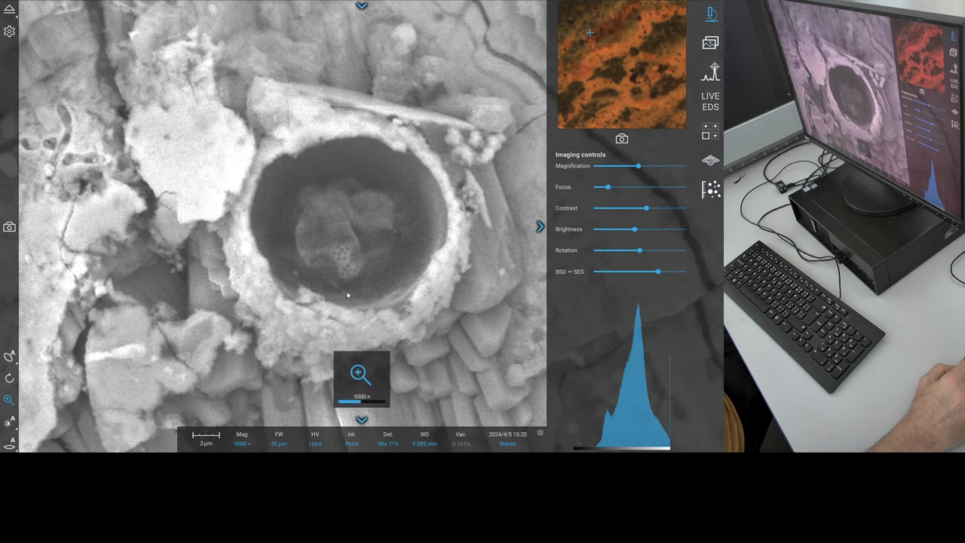
click(9, 423)
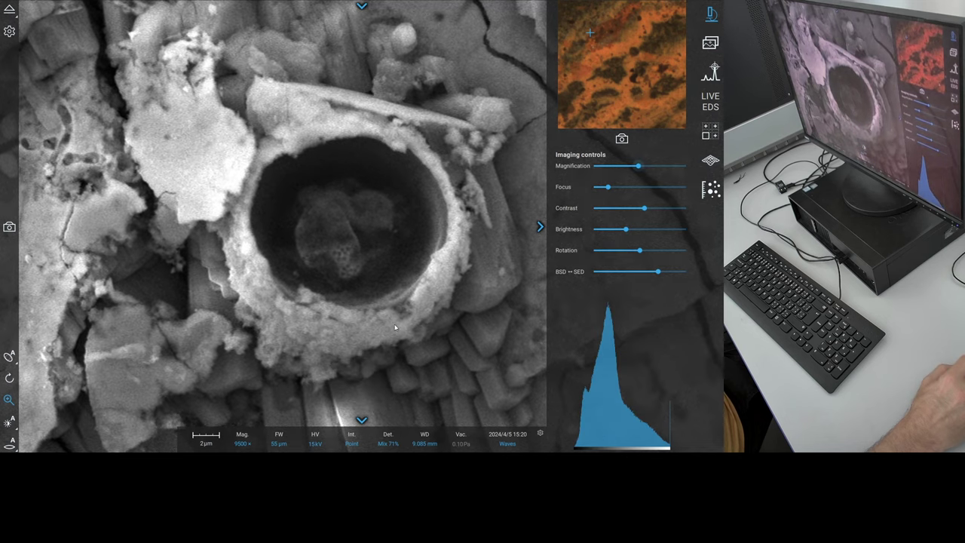
- Check the system and acquisition settings, acquire an image of the hollow with Best averaging at 3840×2400, and close the settings
click(360, 6)
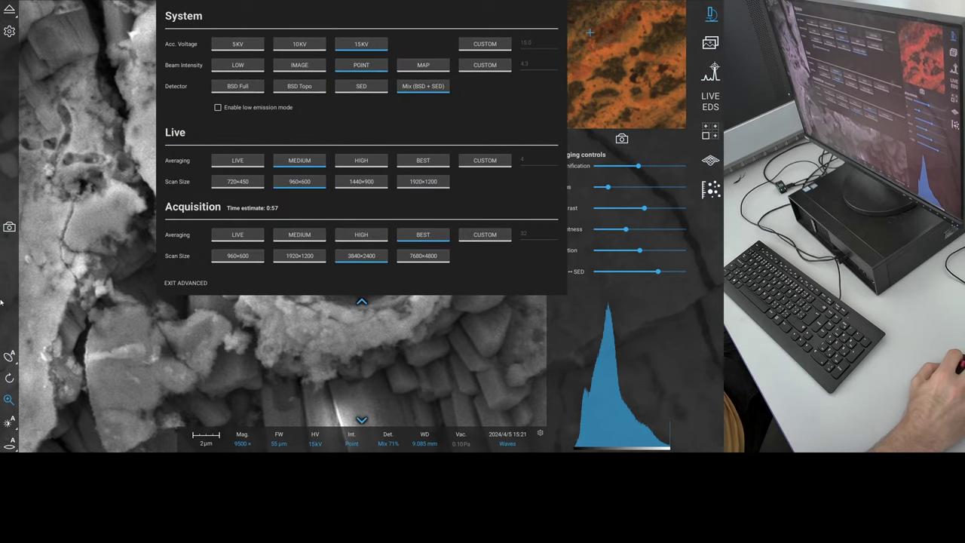
click(9, 227)
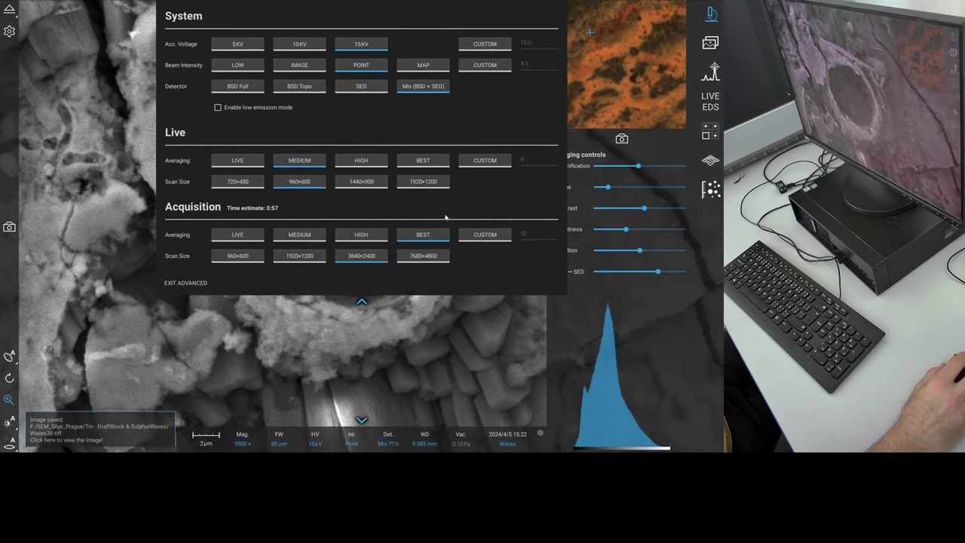
click(367, 301)
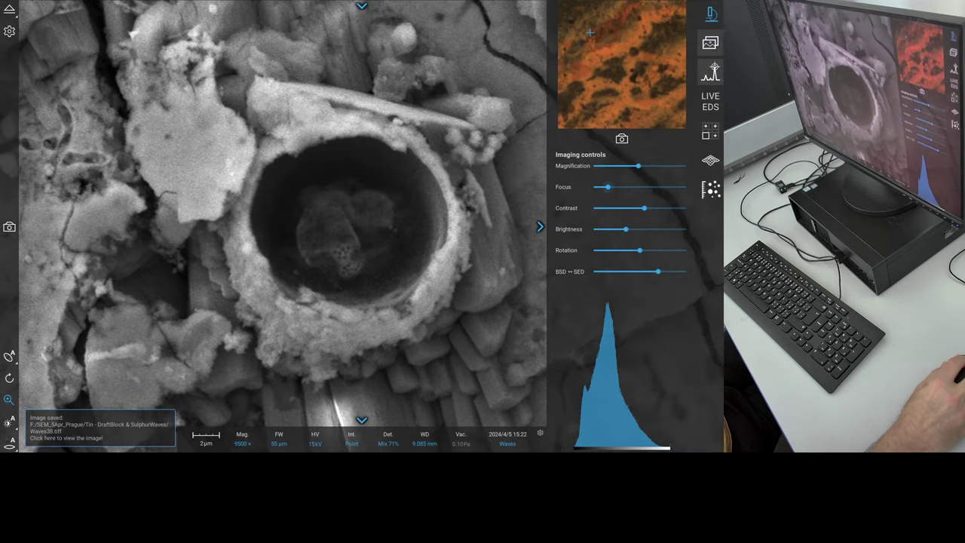
- Start an EDS line scan about 2.30 µm long across the hollow's rim, running from the dark interior outward
click(710, 74)
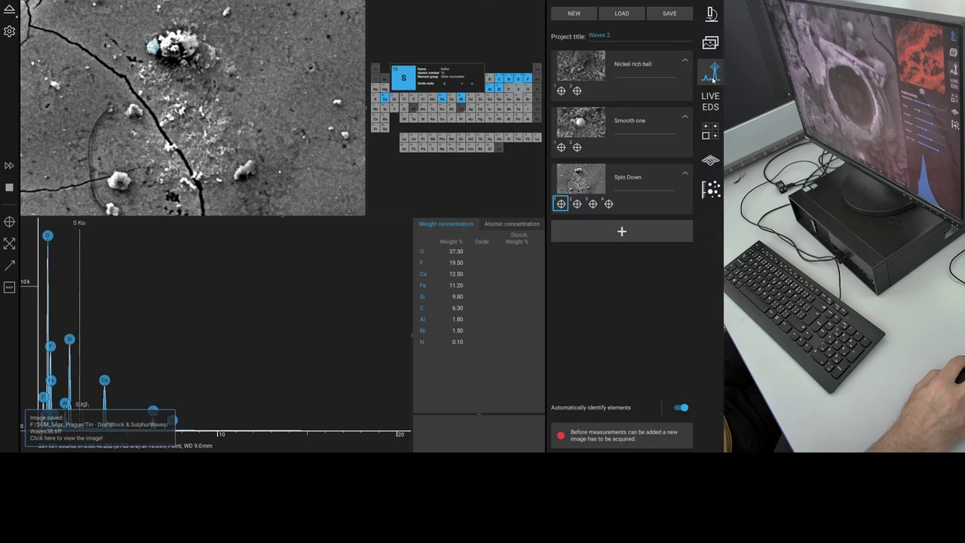
click(711, 16)
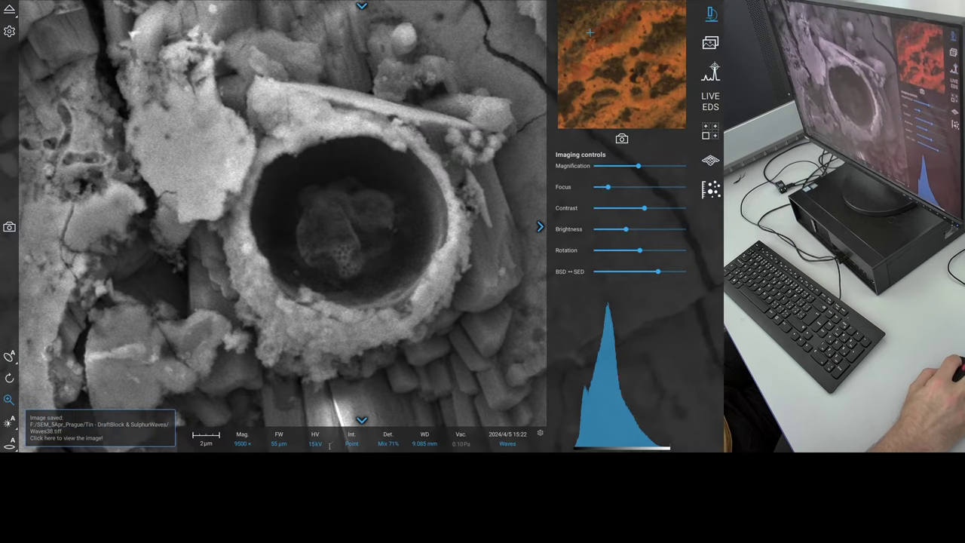
click(710, 74)
drag(282, 217, 297, 269)
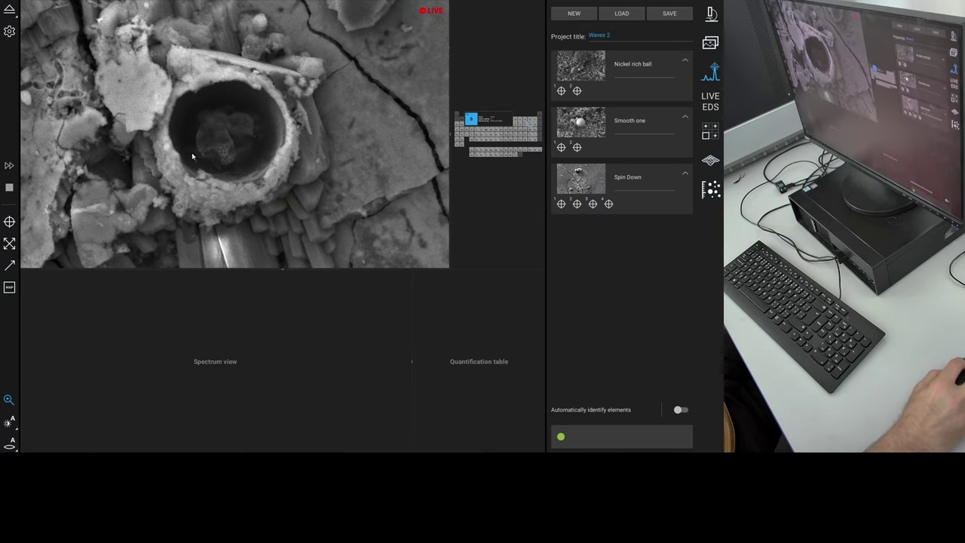
click(9, 265)
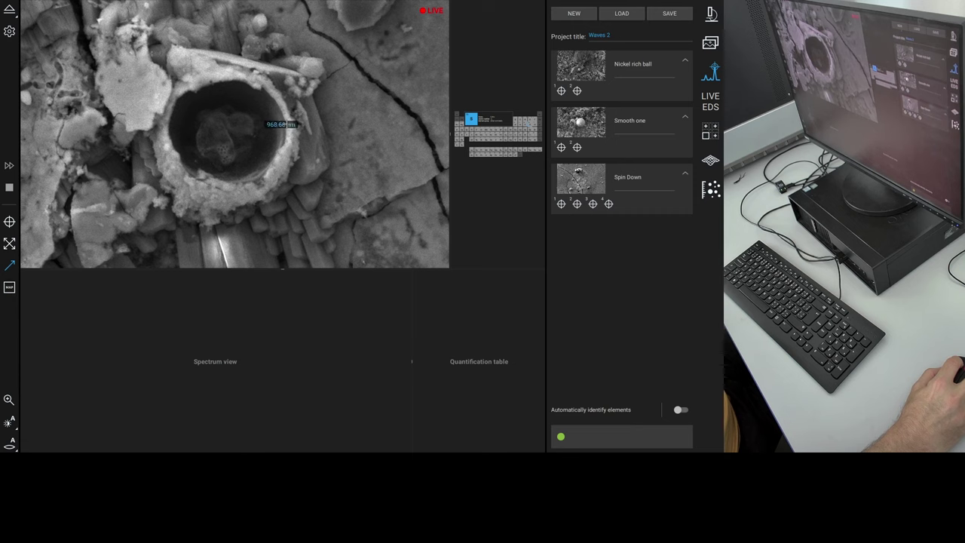
drag(295, 120, 296, 120)
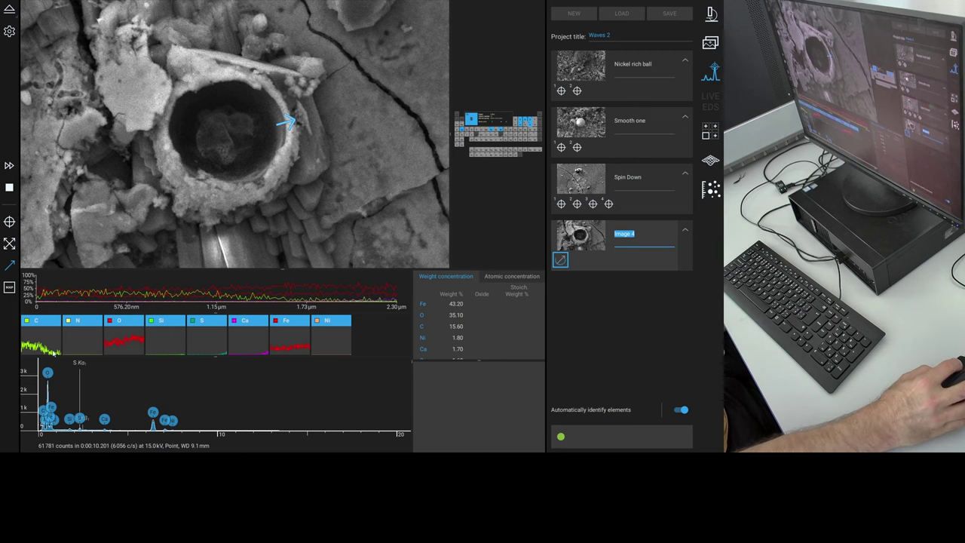
- Inspect the line scan profile, enlarge the quantification table, and switch it to atomic concentration
click(82, 367)
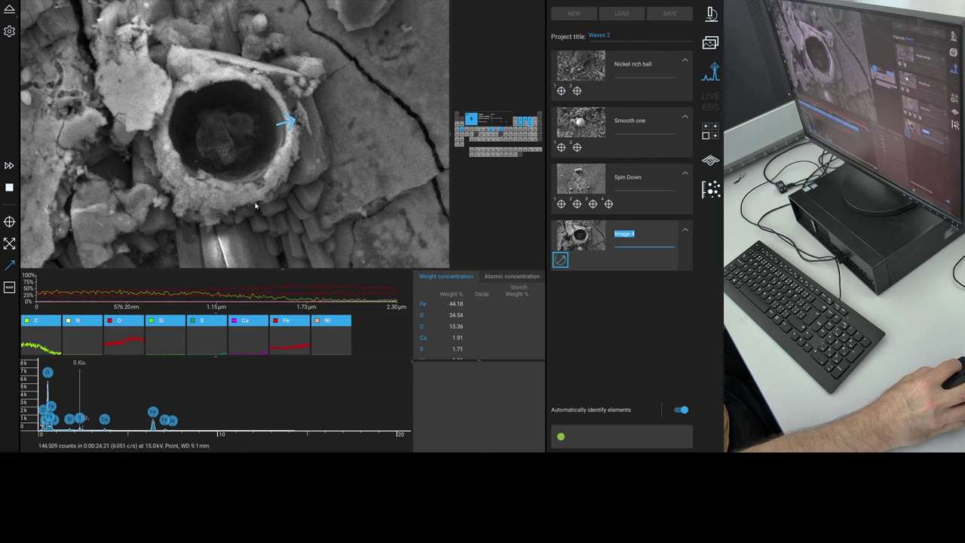
mouse_move(295, 365)
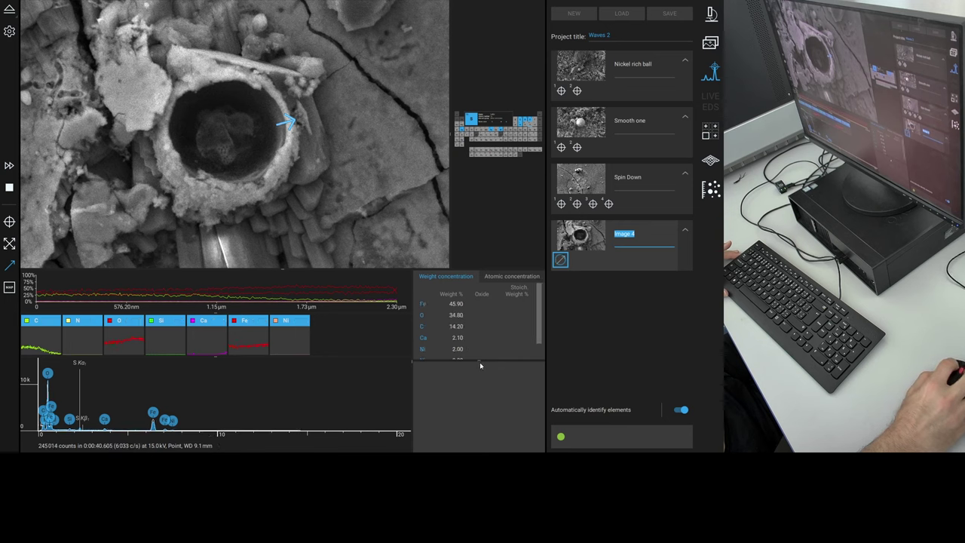
drag(480, 363, 480, 413)
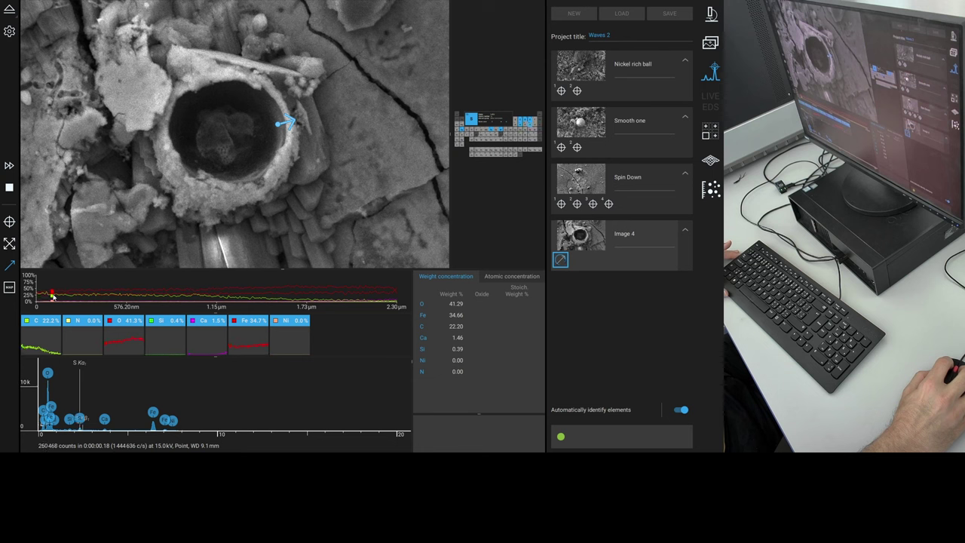
click(512, 276)
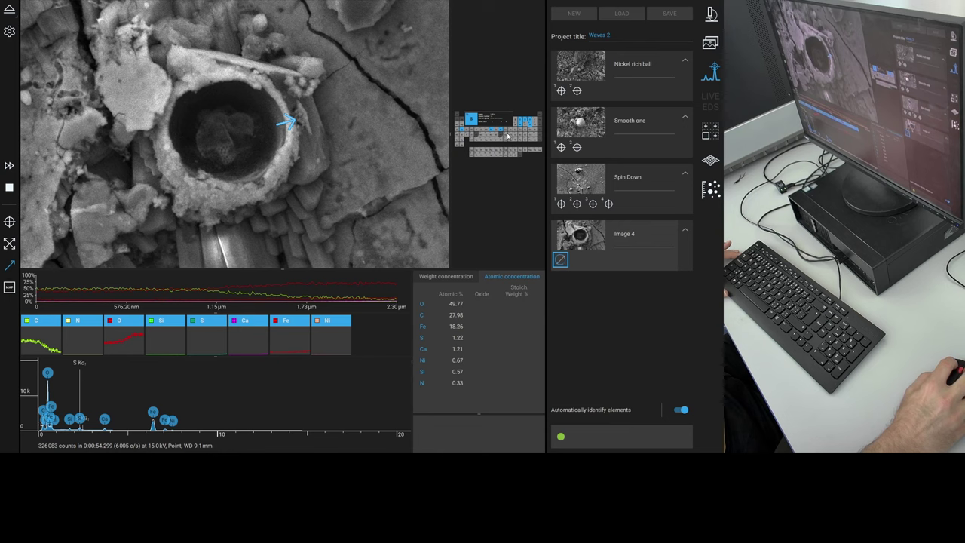
- Enlarge the periodic table, add chromium (Cr) to the line scan's elements, and widen the SEM image again
click(454, 137)
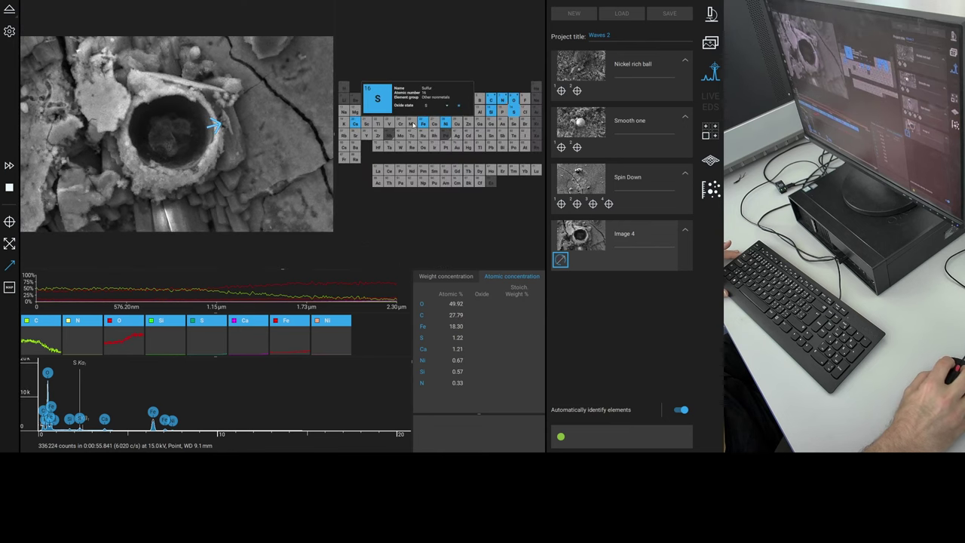
right_click(401, 126)
click(422, 136)
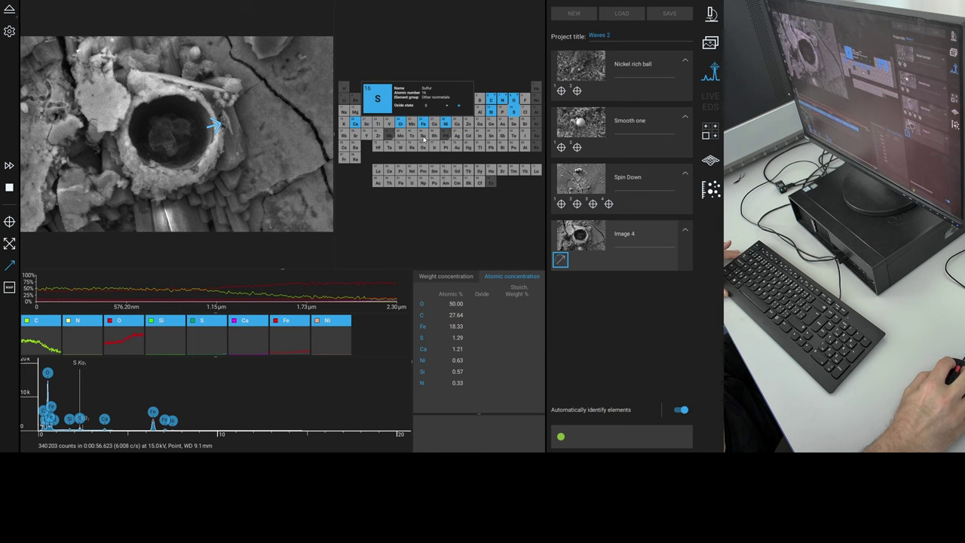
drag(334, 136, 520, 136)
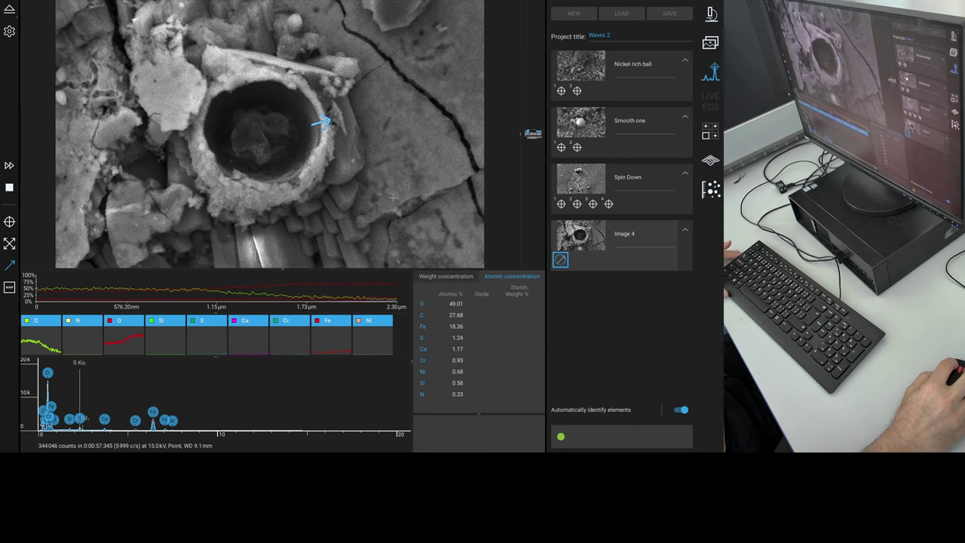
- Examine the concentrations along the line scan profile, switch the quantification to weight concentration, and stop the line scan
mouse_move(125, 301)
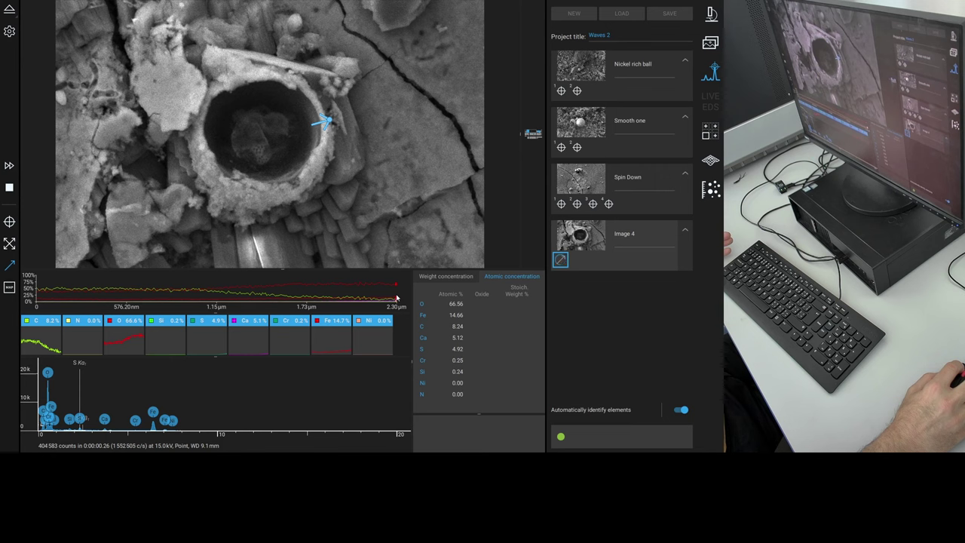
click(445, 276)
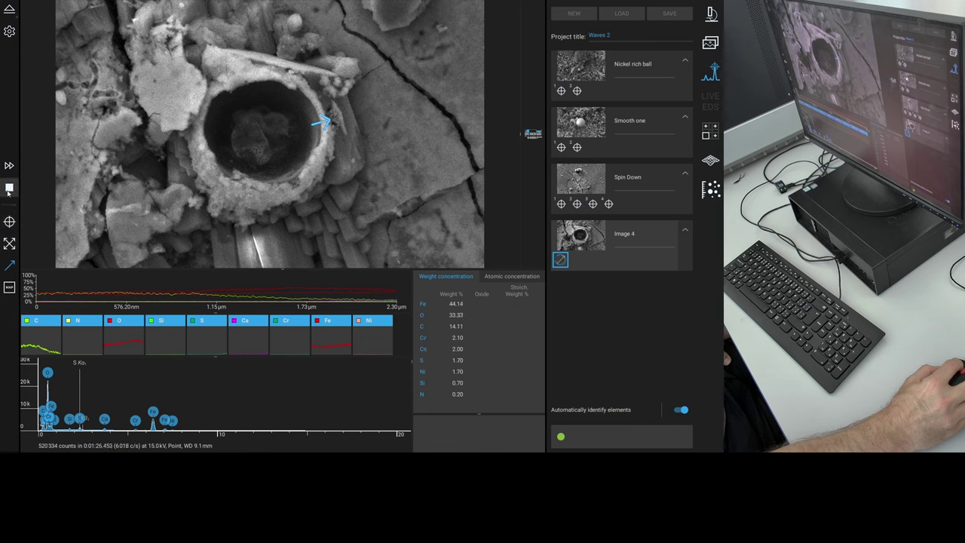
click(9, 190)
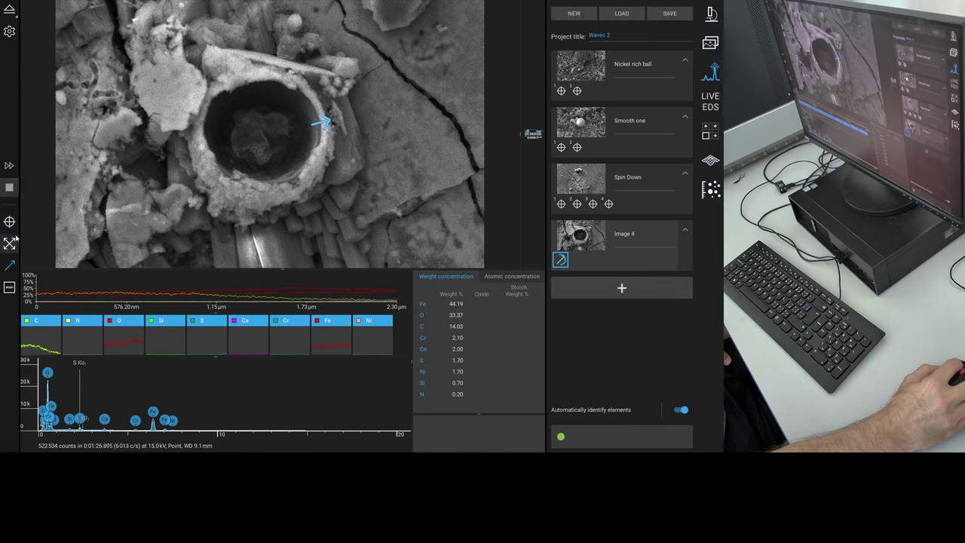
- Start a spot analysis on the bright flat fragment at the ring's upper left and show its atomic concentration
click(9, 222)
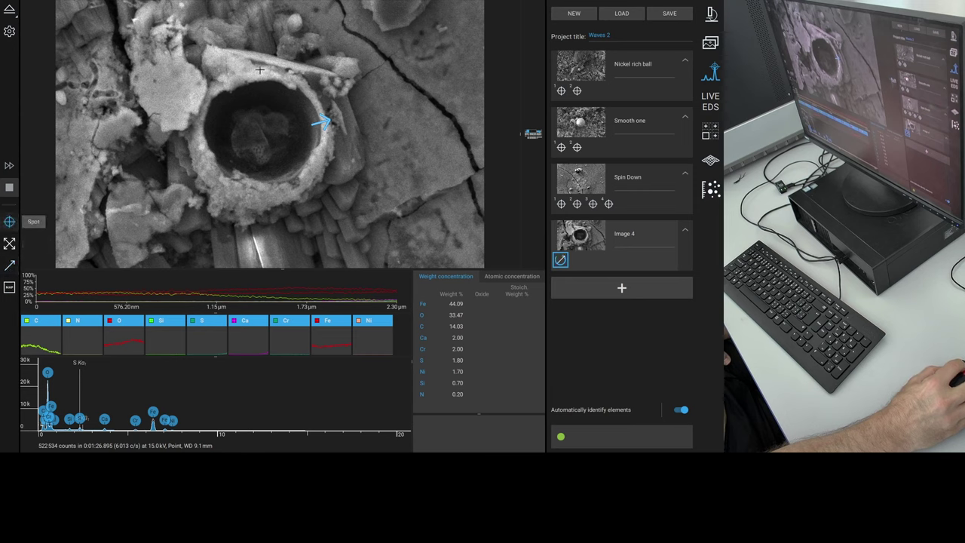
click(186, 96)
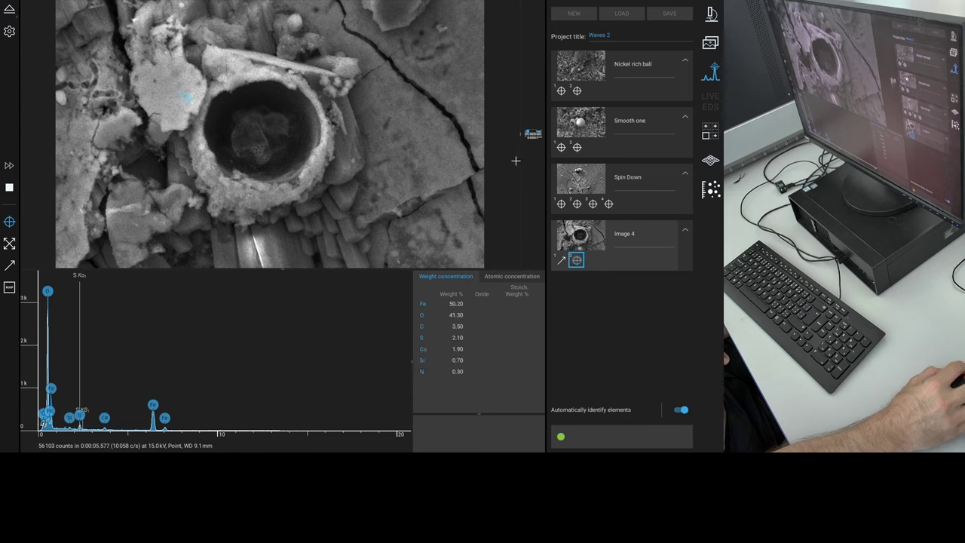
click(512, 275)
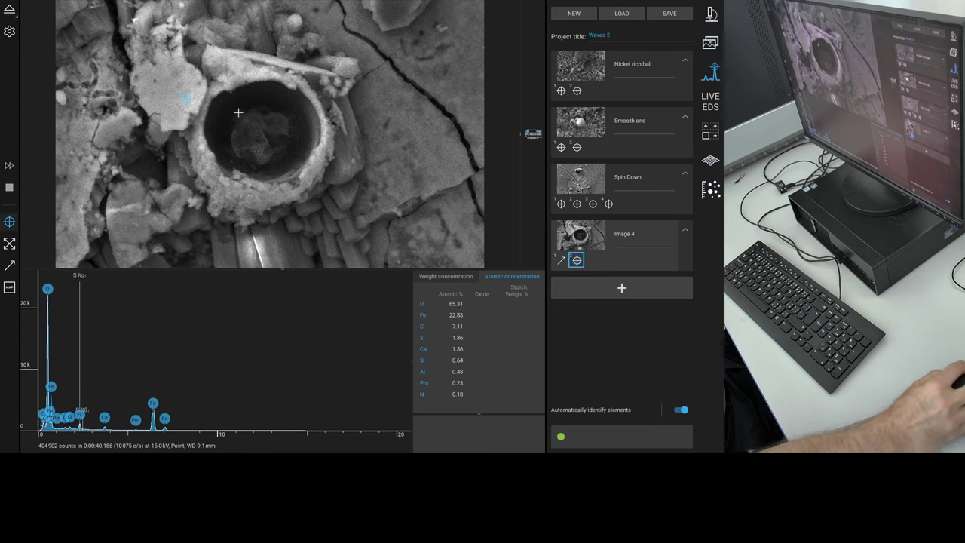
- Run a spot analysis on the material at the centre of the dark hollow and magnify the low peaks of its spectrum
click(260, 139)
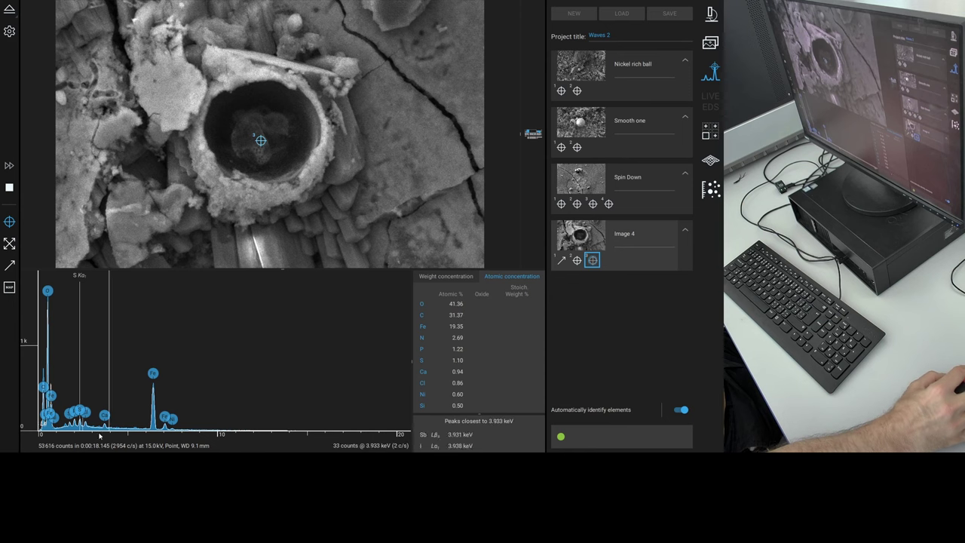
drag(26, 385, 13, 166)
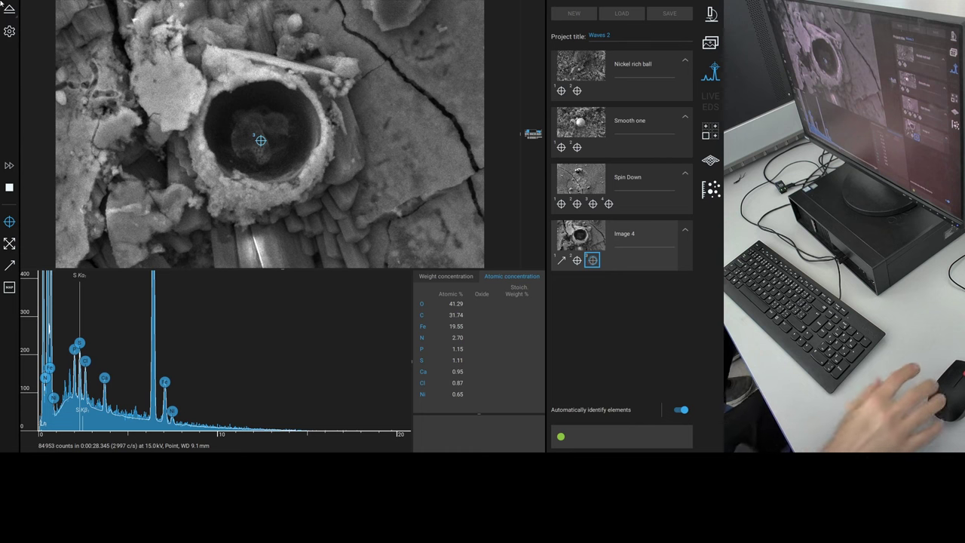
mouse_move(66, 391)
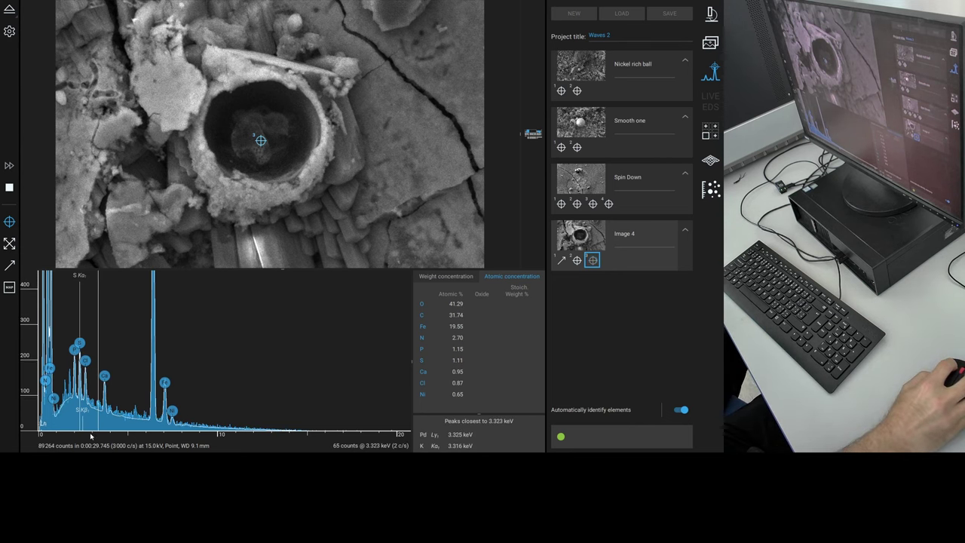
scroll(89, 434, up, 4)
drag(89, 434, 273, 426)
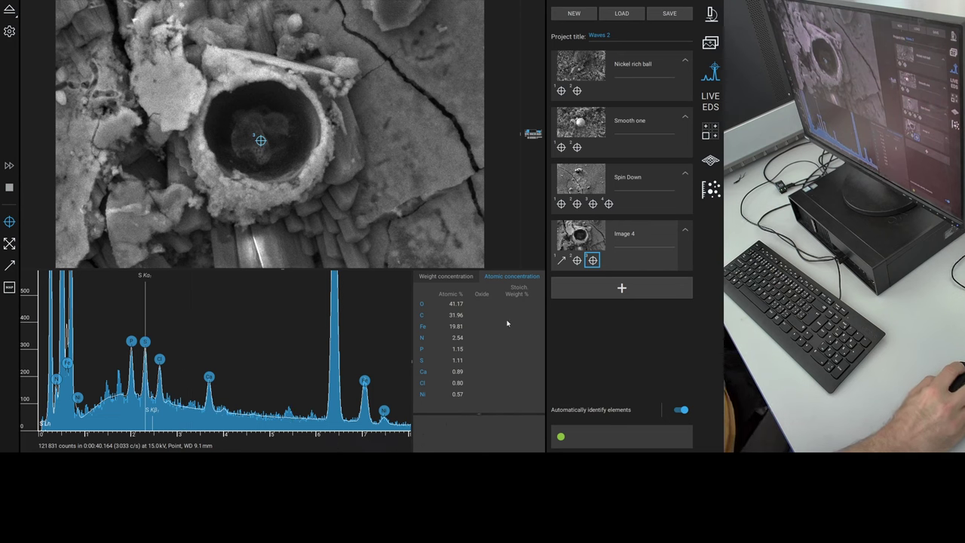
- Enlarge the periodic table and include silicon (Si) and aluminium (Al) in the central spot's elements
click(527, 135)
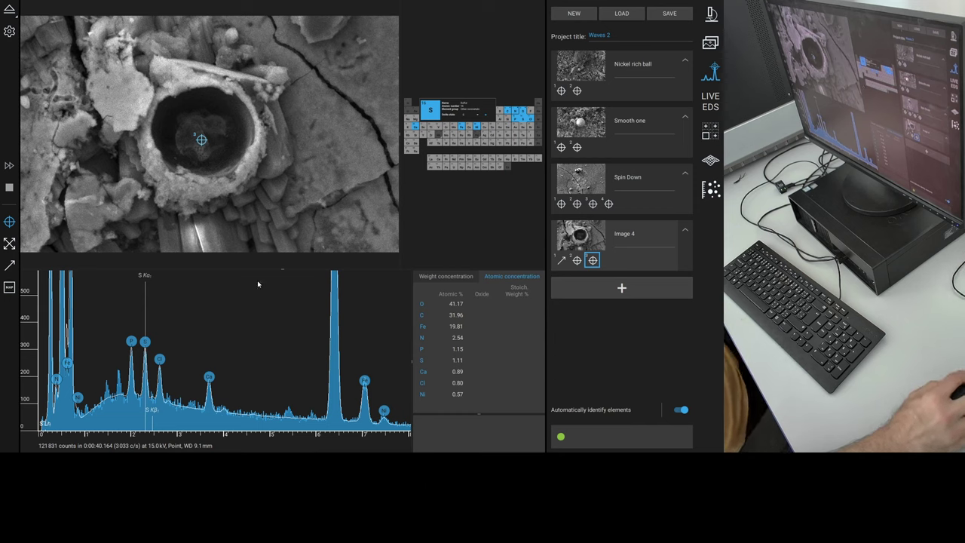
right_click(508, 121)
click(519, 131)
right_click(501, 119)
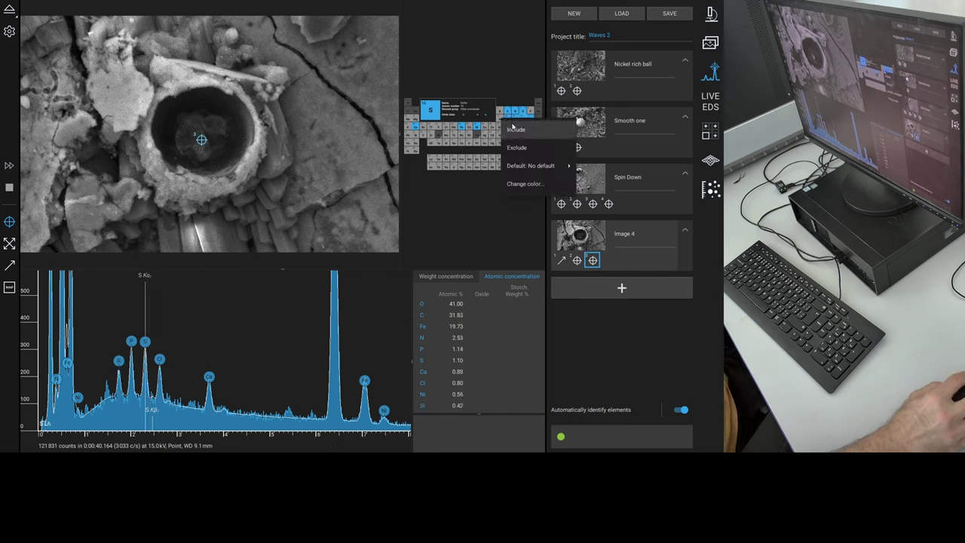
click(514, 132)
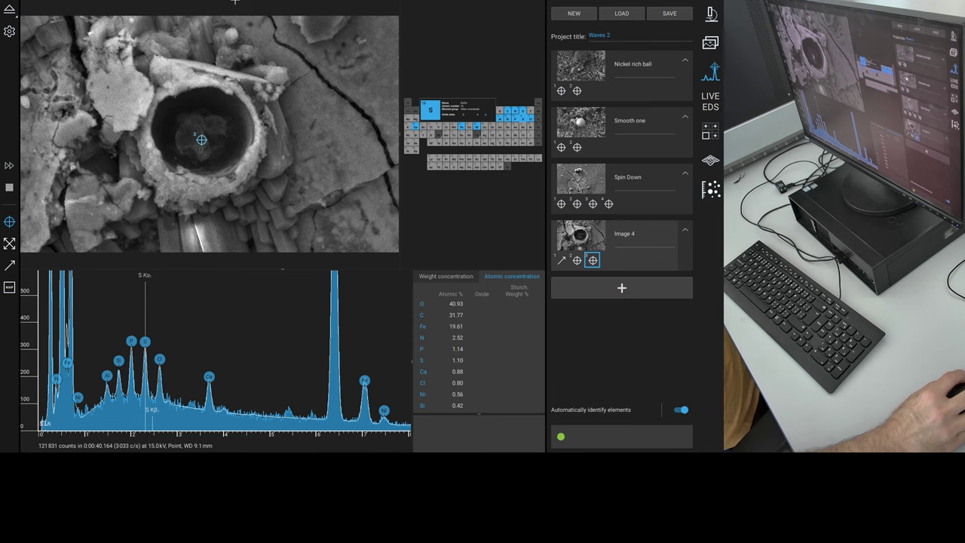
- Set the maximum time for spot and region analysis to 300 s in the EID settings and close them
click(9, 31)
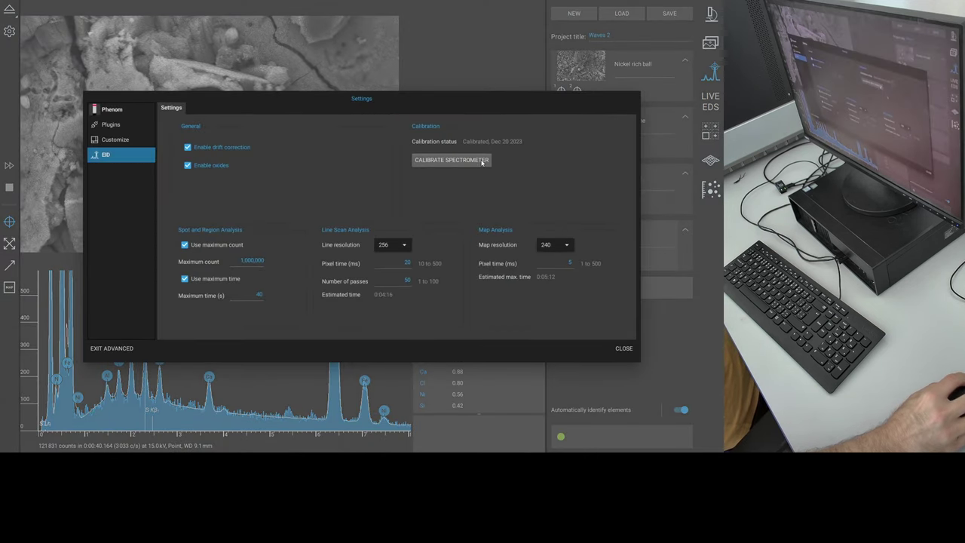
click(242, 260)
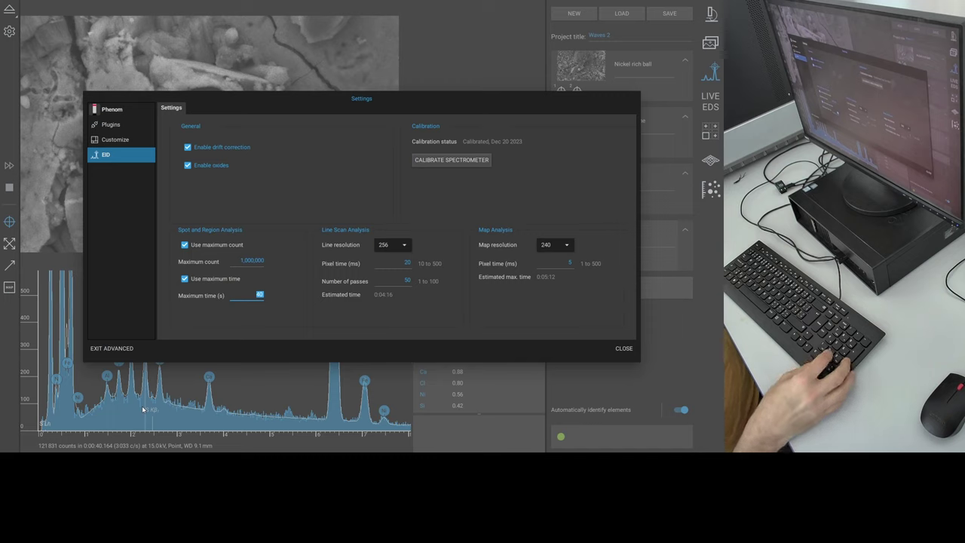
text(300)
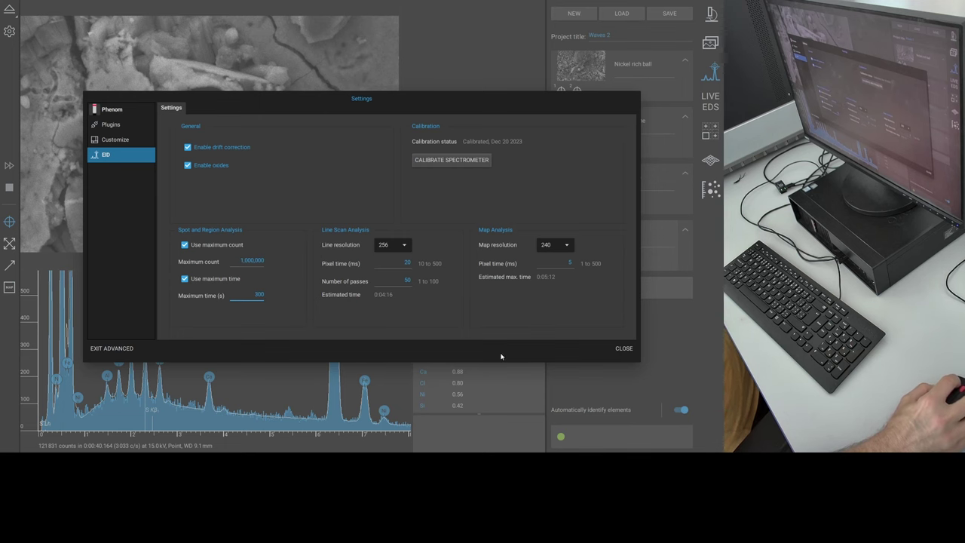
click(623, 349)
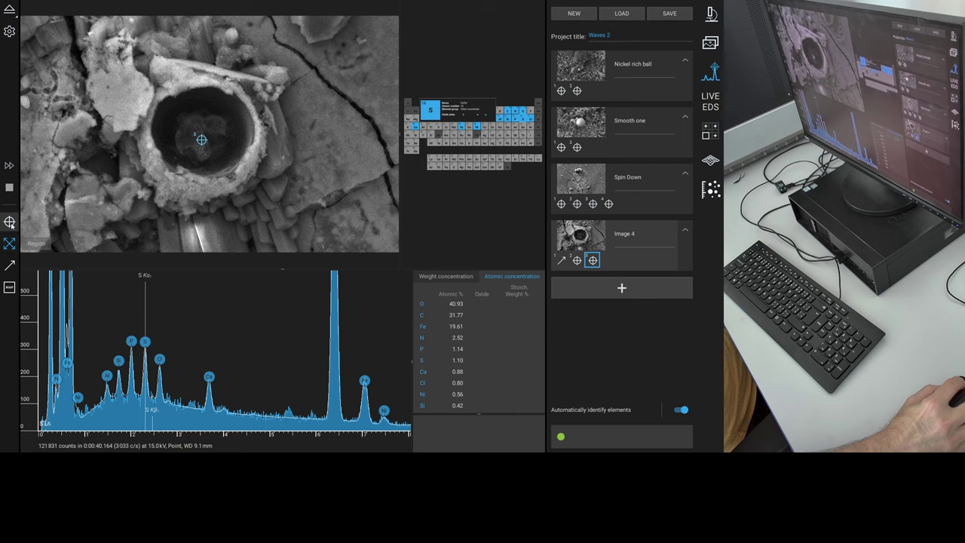
- Start a new spot analysis slightly below the previous one inside the hollow and magnify its spectrum up to about 8 keV
click(202, 150)
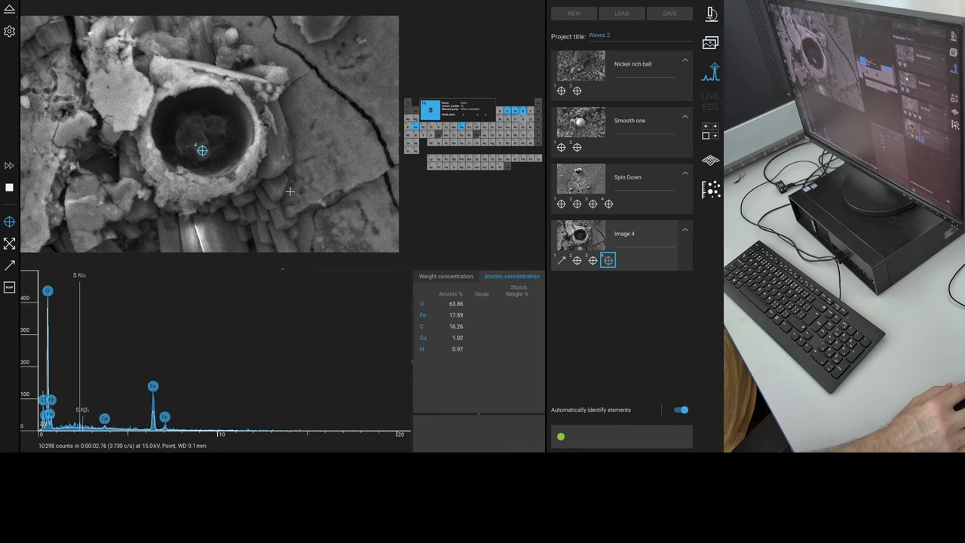
scroll(34, 377, up, 4)
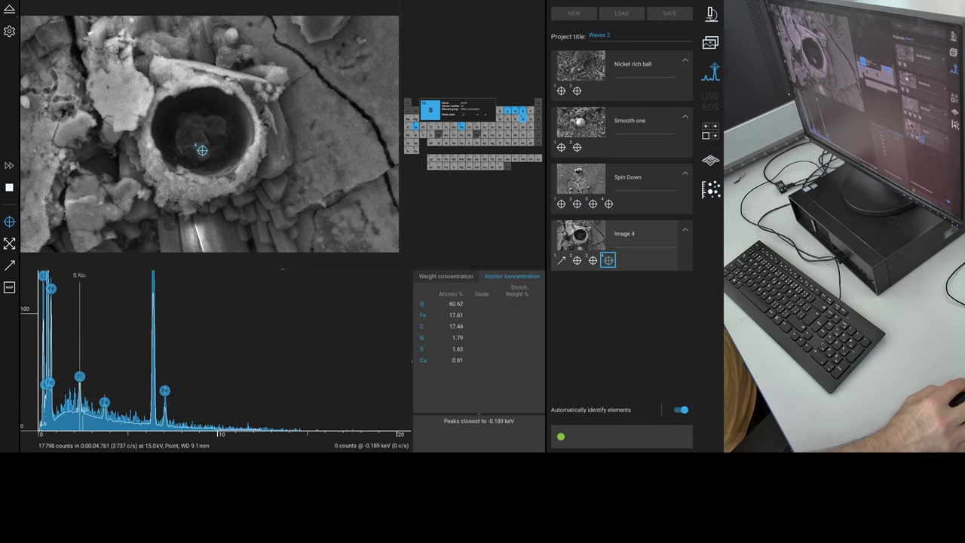
scroll(35, 351, up, 2)
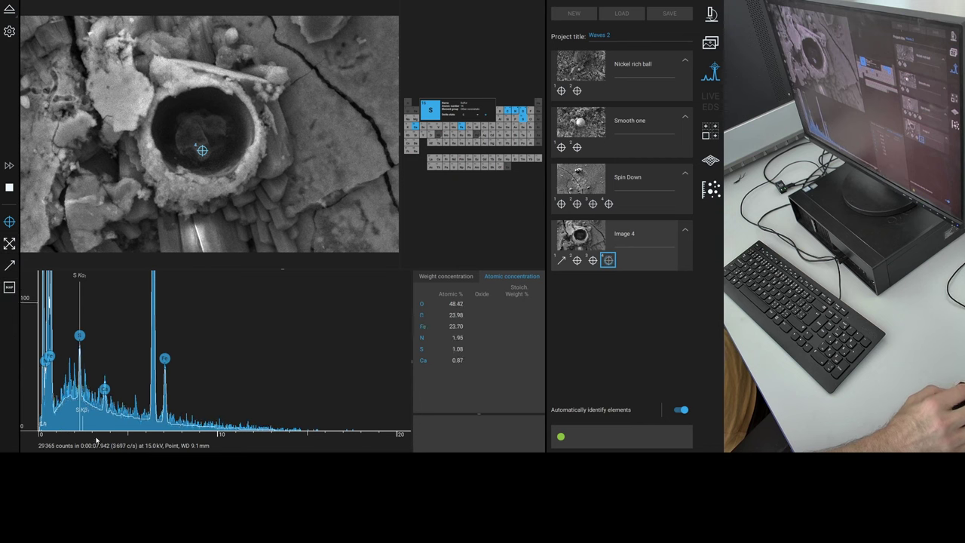
scroll(96, 441, up, 3)
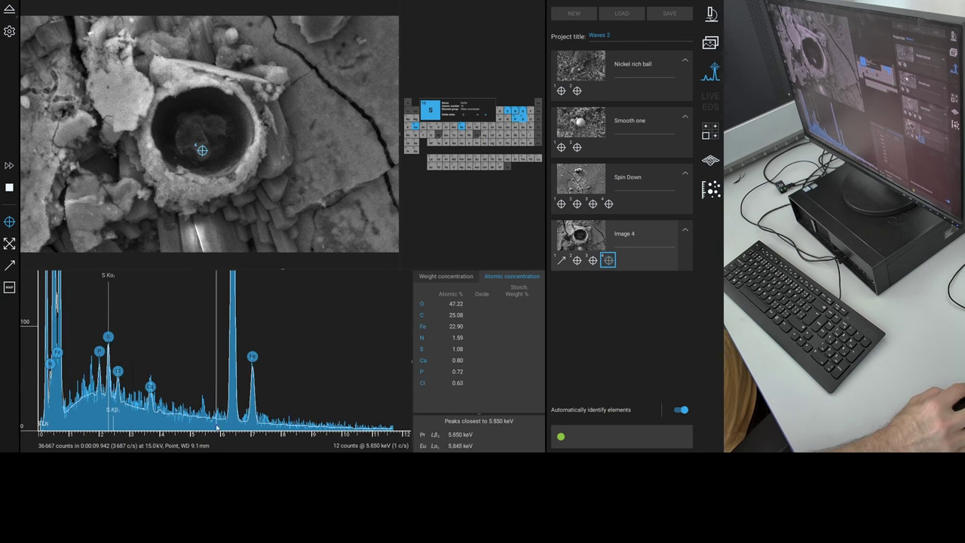
scroll(167, 435, up, 4)
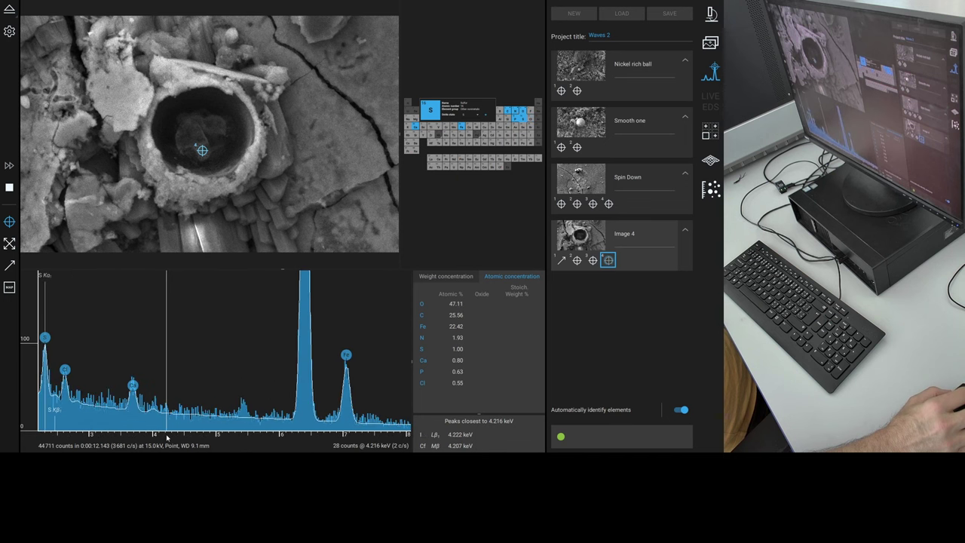
drag(167, 438, 299, 434)
scroll(307, 433, down, 3)
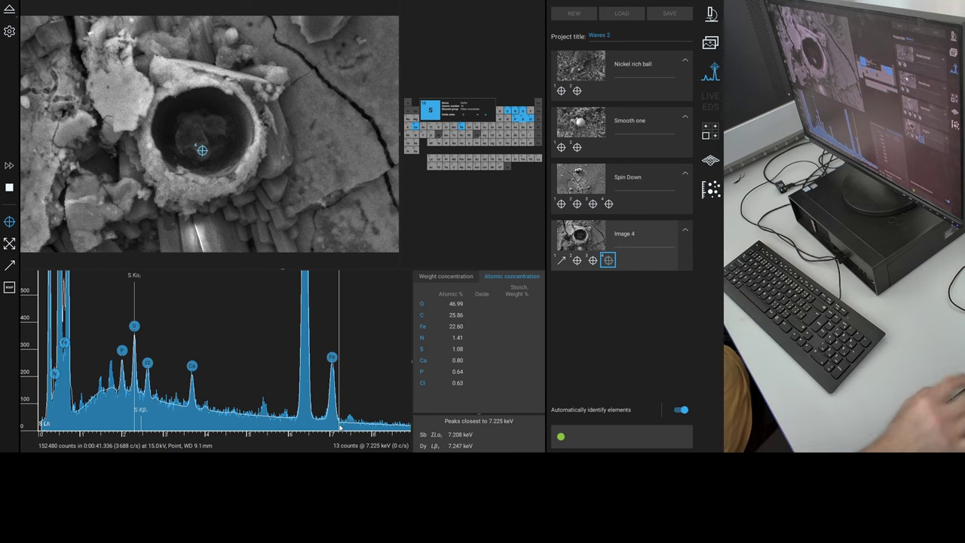
- Include silicon (Si) and aluminium (Al) in the new spot's elements while it is acquiring
right_click(504, 118)
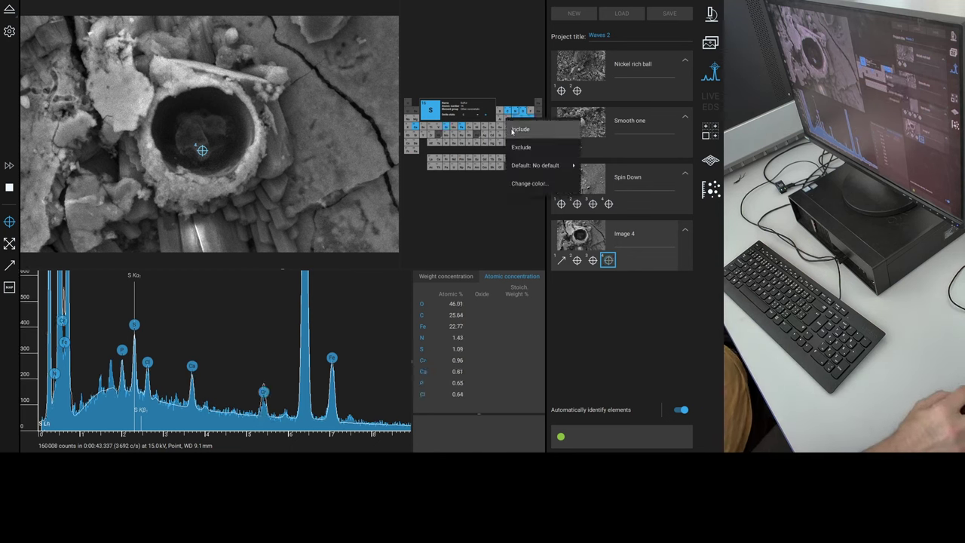
click(513, 130)
right_click(503, 119)
right_click(500, 119)
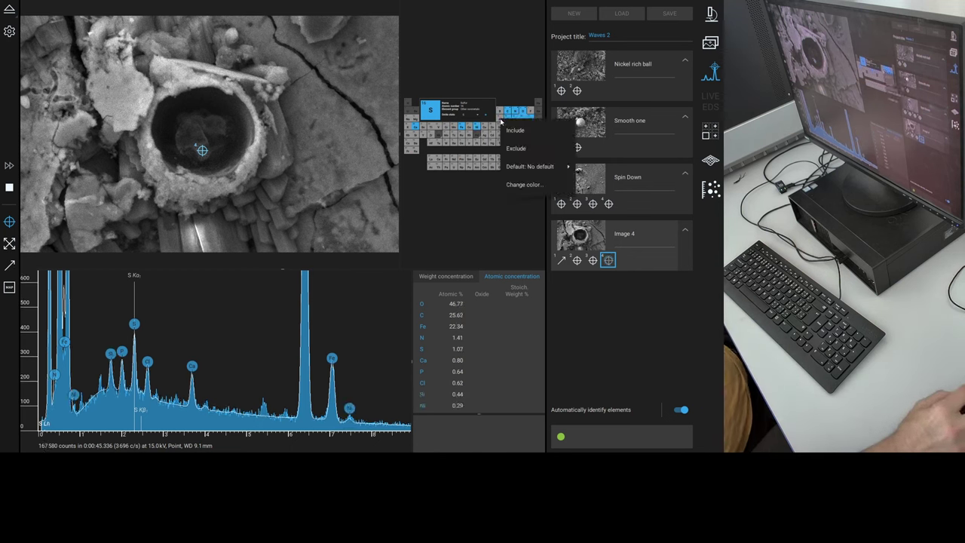
click(507, 129)
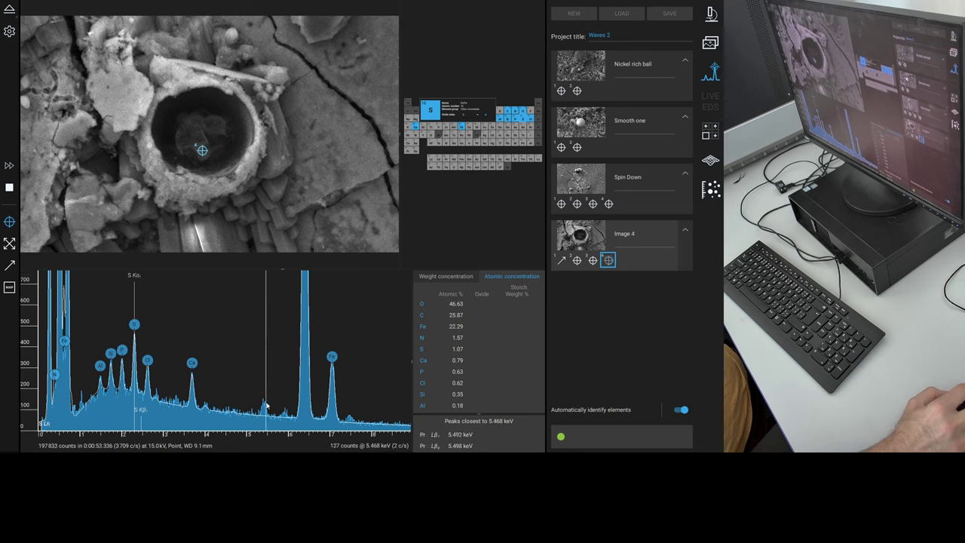
- Include chromium (Cr) and potassium (K) in the elements of the running spot analysis
right_click(445, 127)
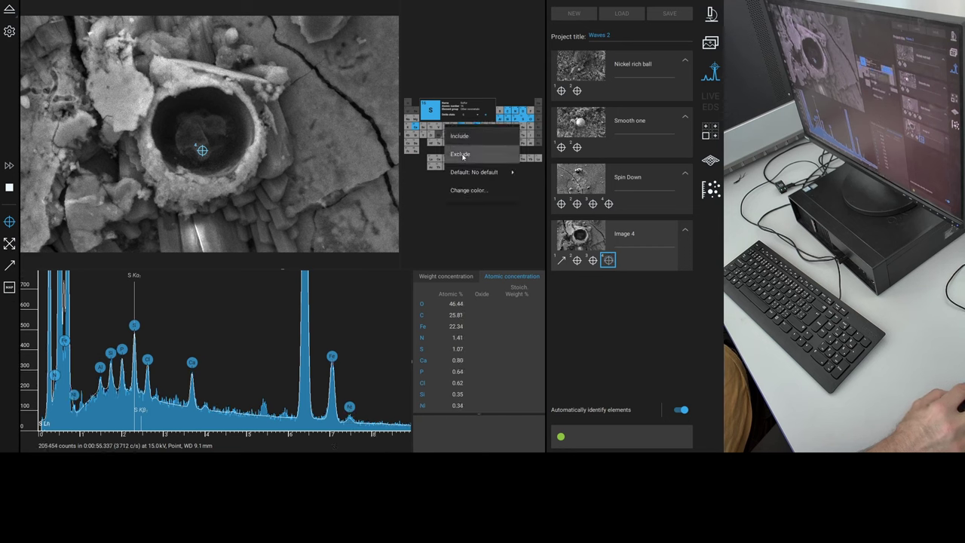
click(461, 142)
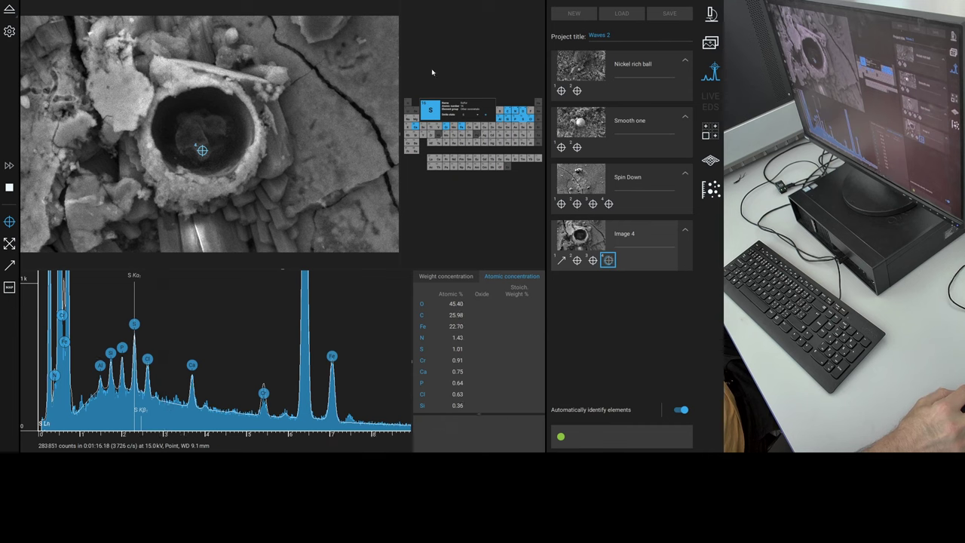
right_click(418, 132)
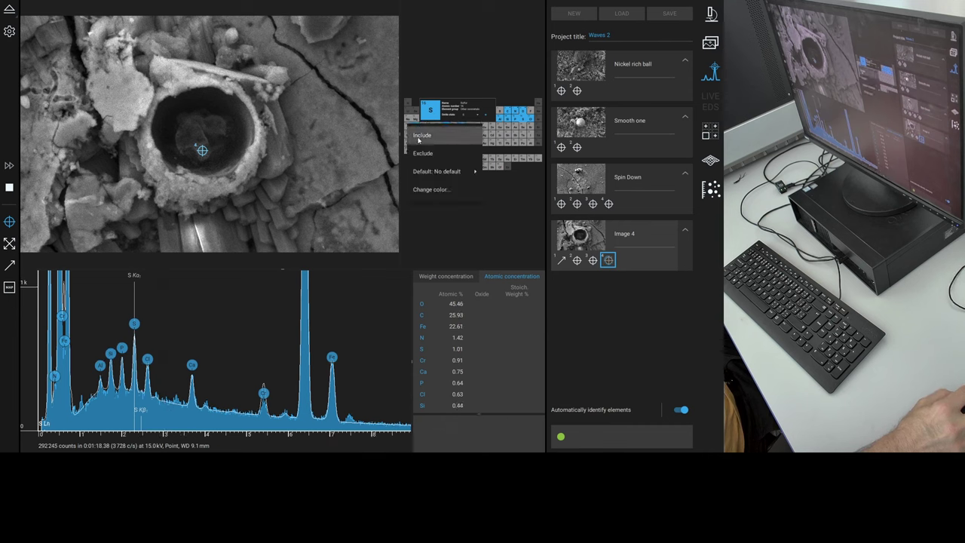
click(419, 135)
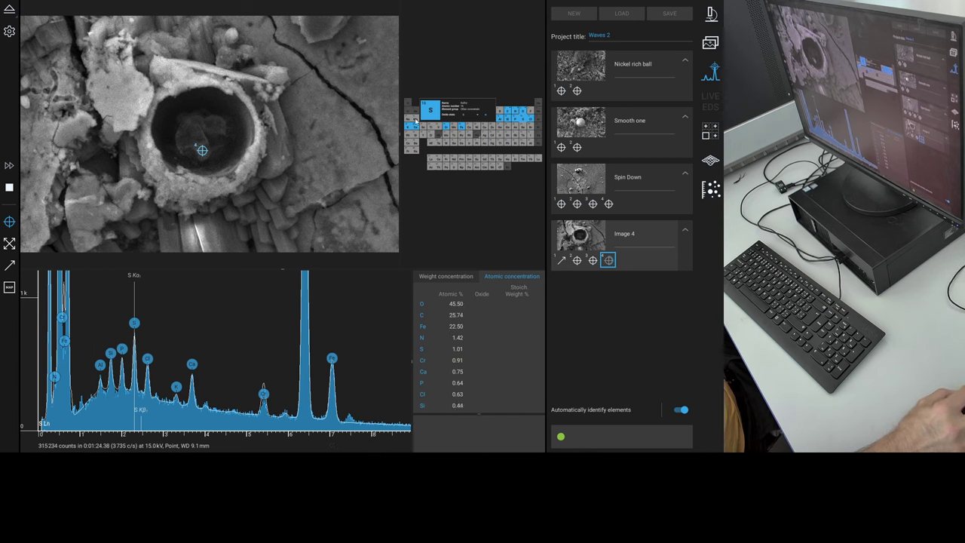
- Include magnesium (Mg) in the spot's elements as a trial, exclude it again, and check the taller peaks of the spectrum
right_click(420, 119)
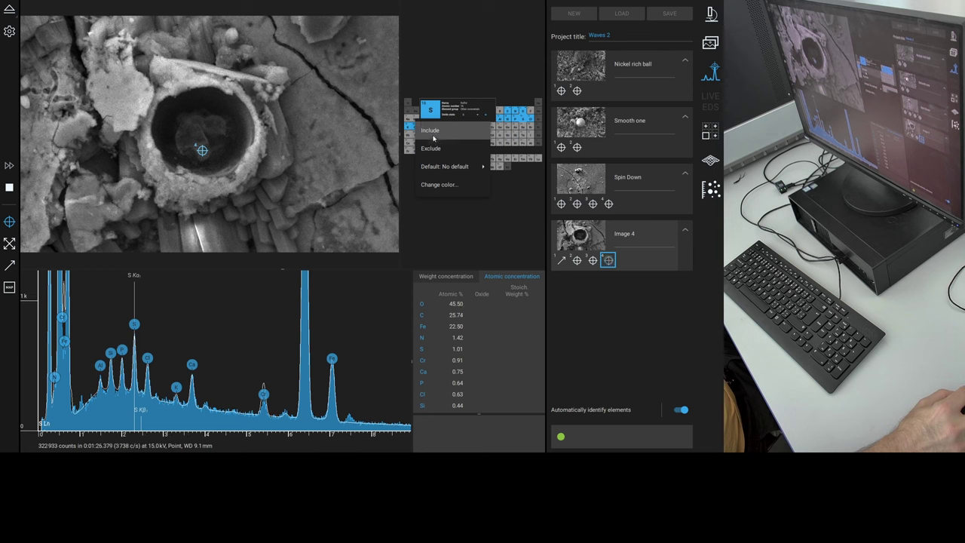
click(432, 140)
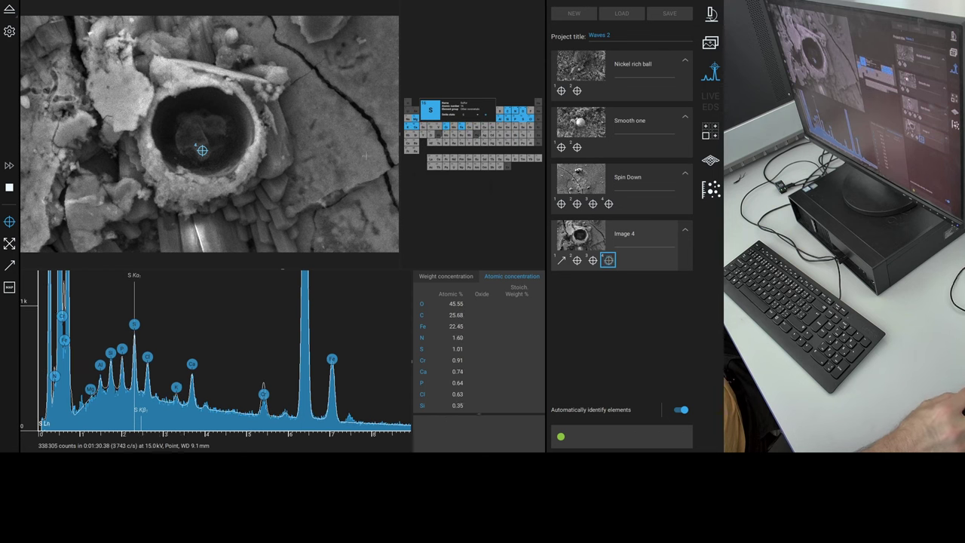
right_click(417, 121)
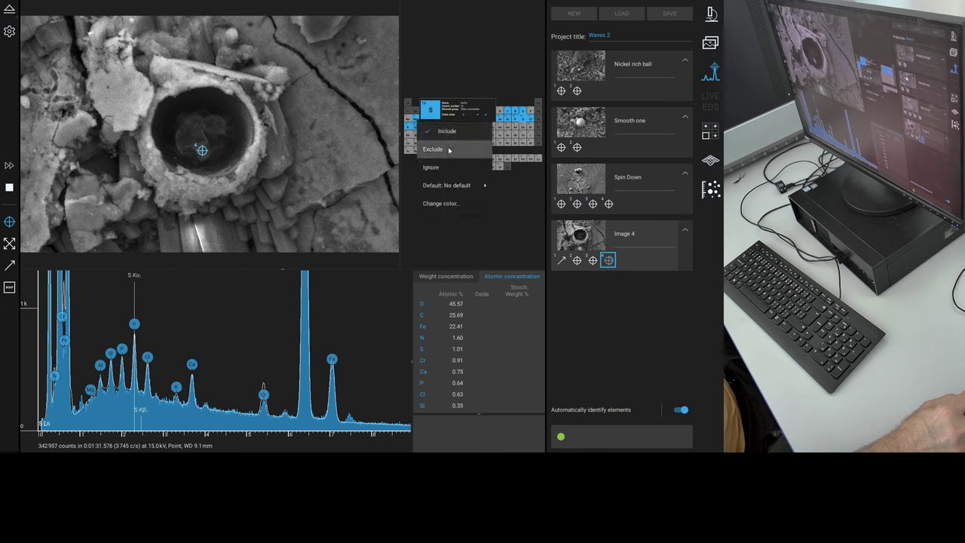
click(434, 146)
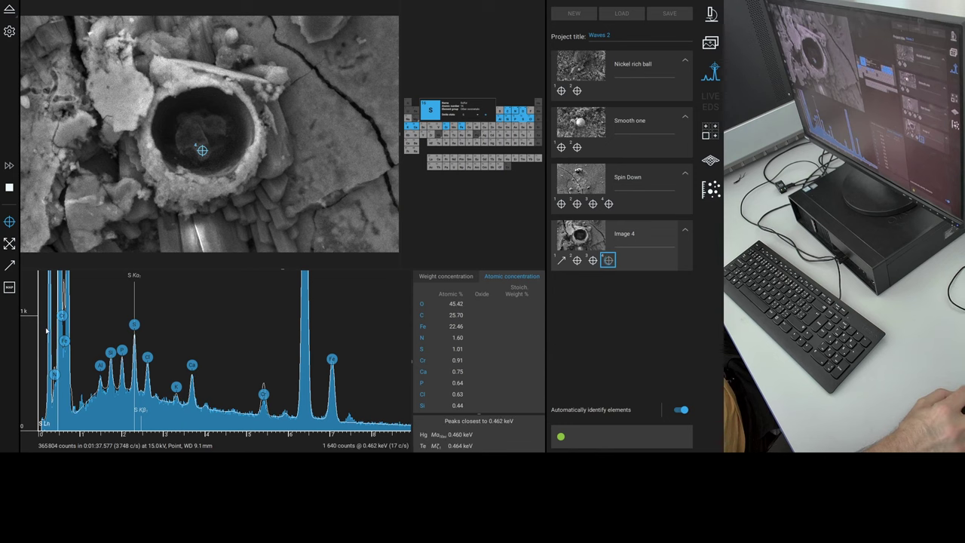
drag(35, 327, 34, 382)
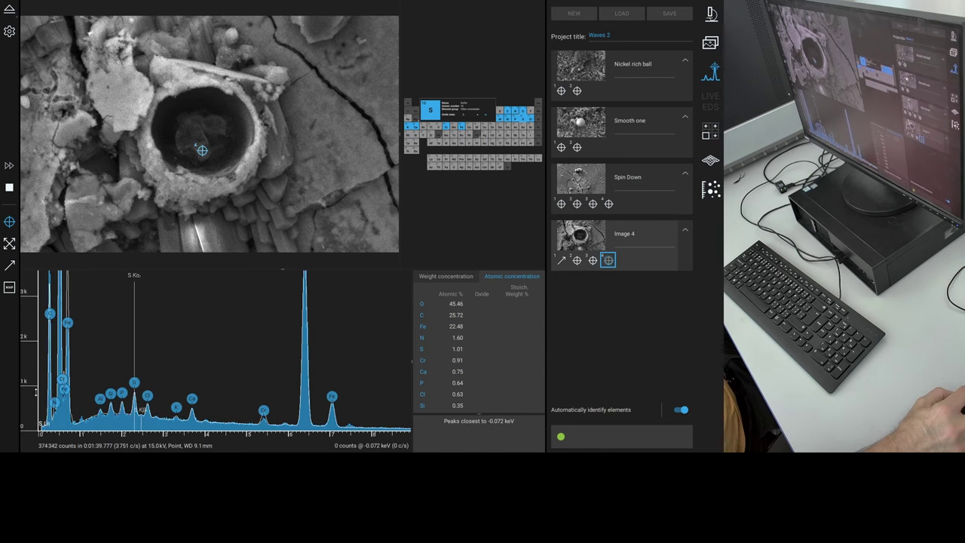
- Compare the second and third spot results of the Spin Down image, and return to the fourth spot of Image 4
click(581, 205)
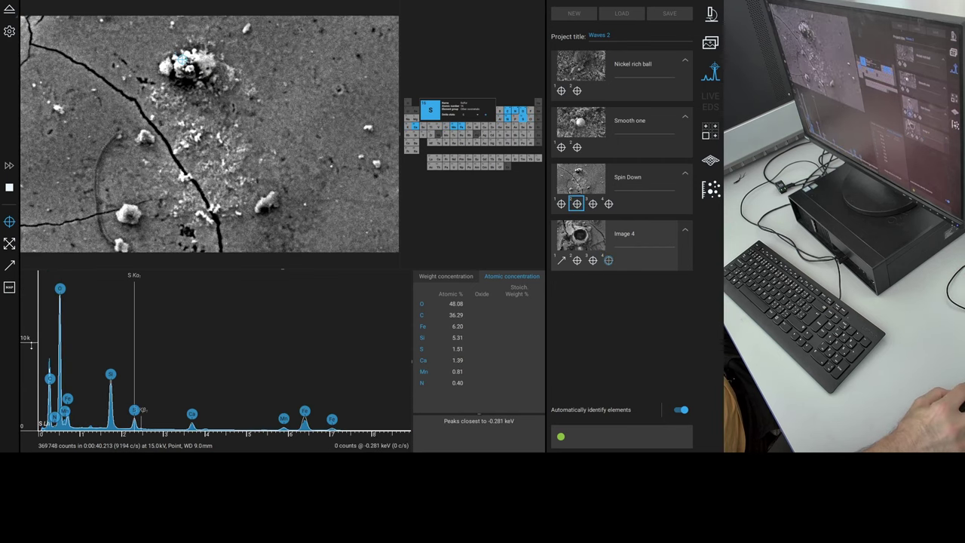
click(592, 205)
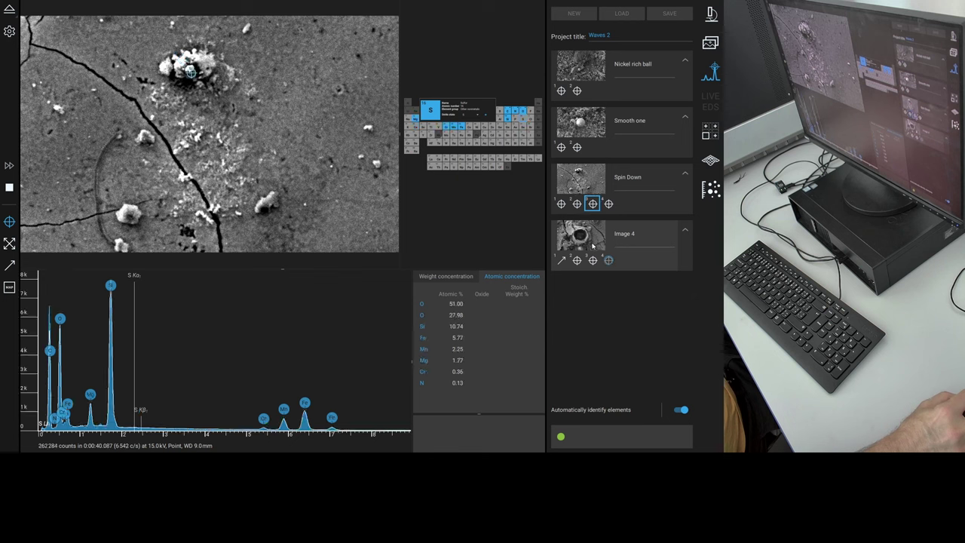
click(608, 260)
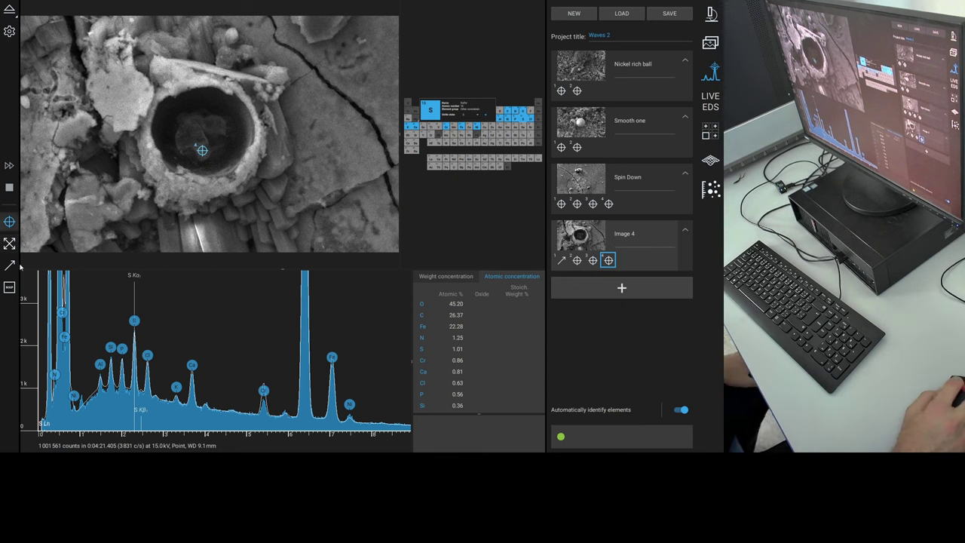
- Include sodium (Na) as a trial for the small peak near 1.04 keV, check the fit, and remove it again
mouse_move(83, 407)
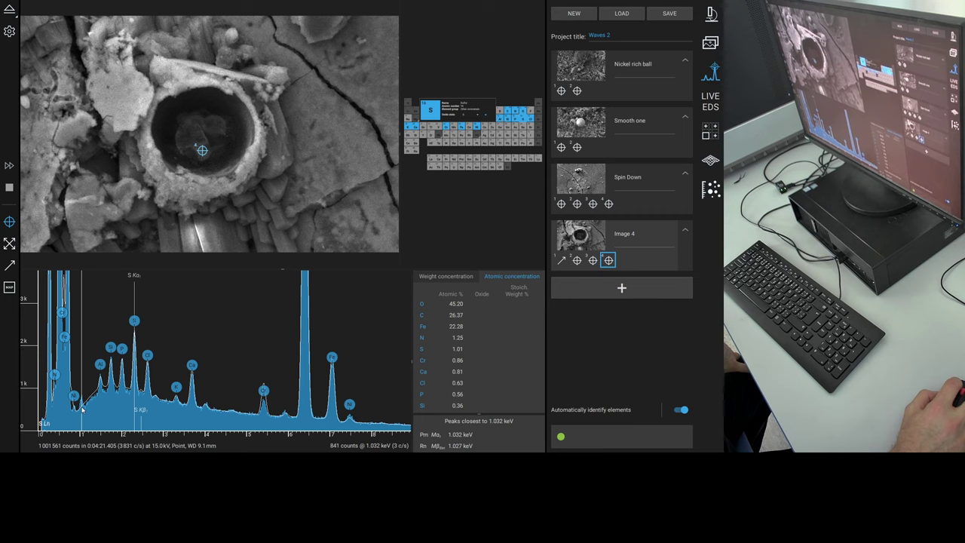
scroll(83, 407, up, 5)
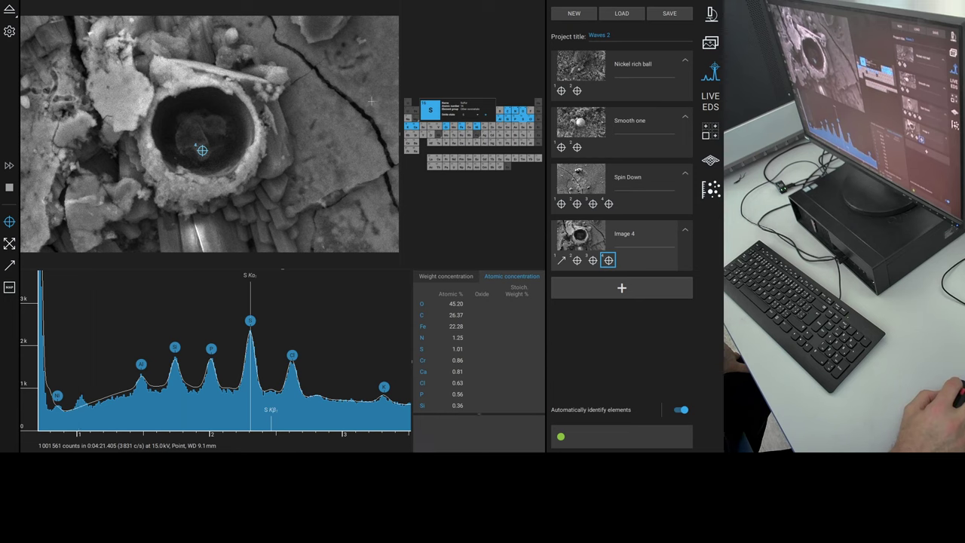
right_click(410, 121)
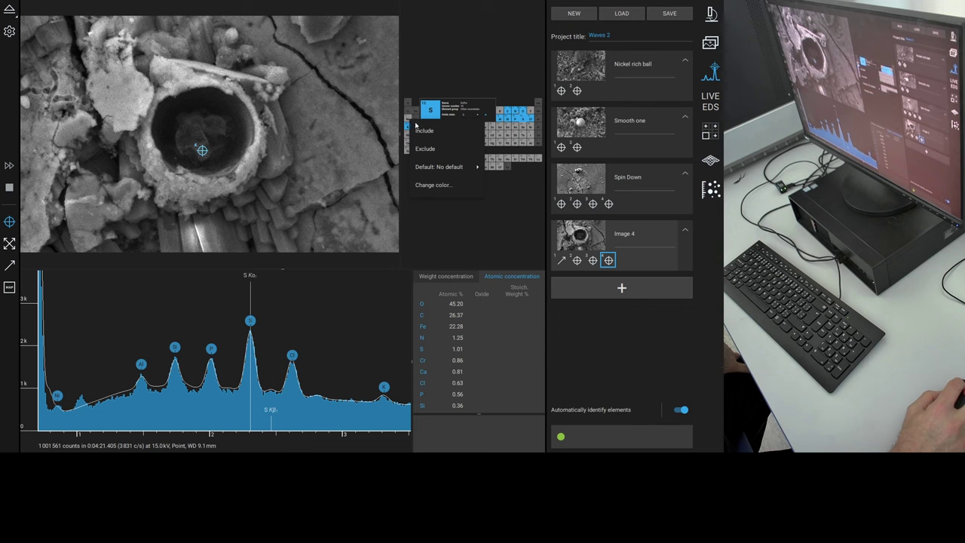
click(419, 131)
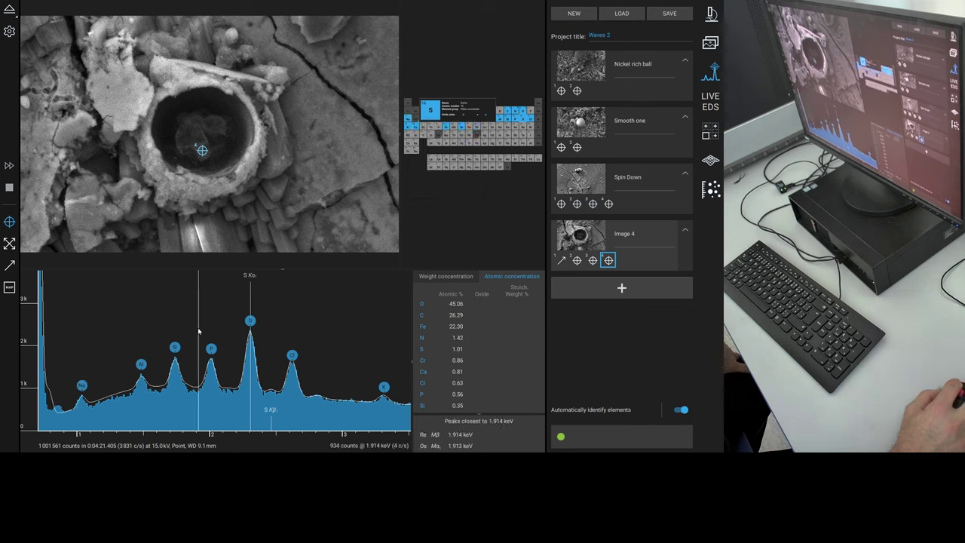
scroll(67, 371, down, 2)
scroll(67, 371, down, 1)
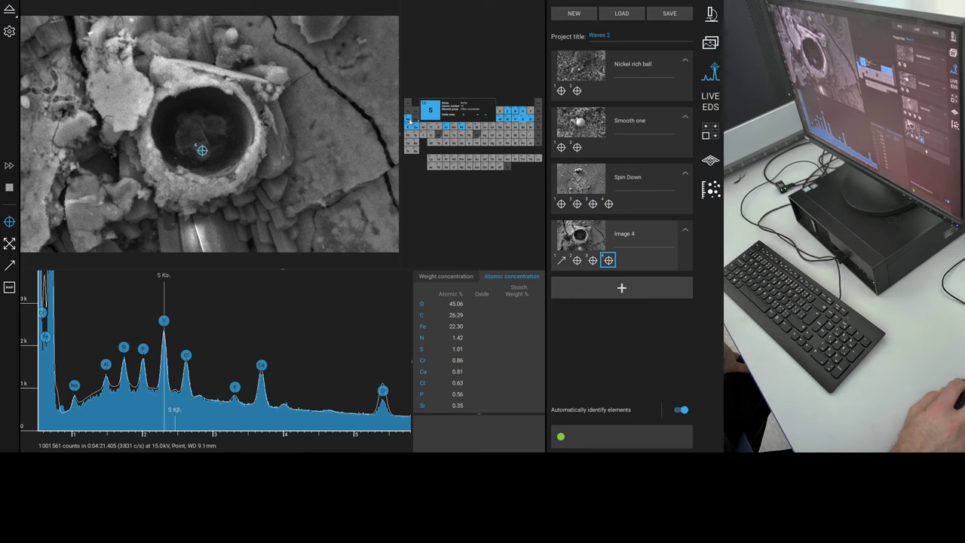
right_click(409, 121)
click(423, 134)
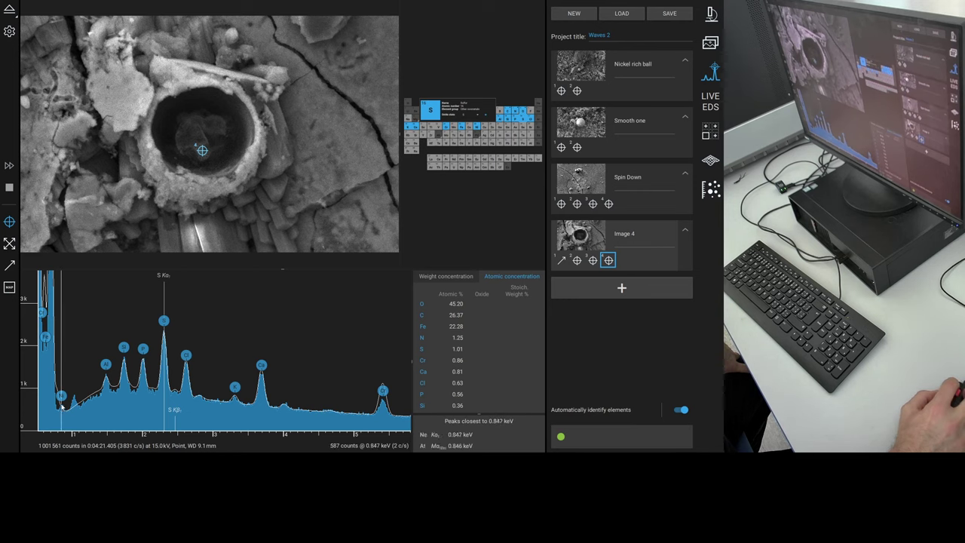
- Include zinc (Zn) as a trial for the 1.04 keV peak and check the spectrum between 7 and 9 keV for its line
scroll(54, 382, up, 4)
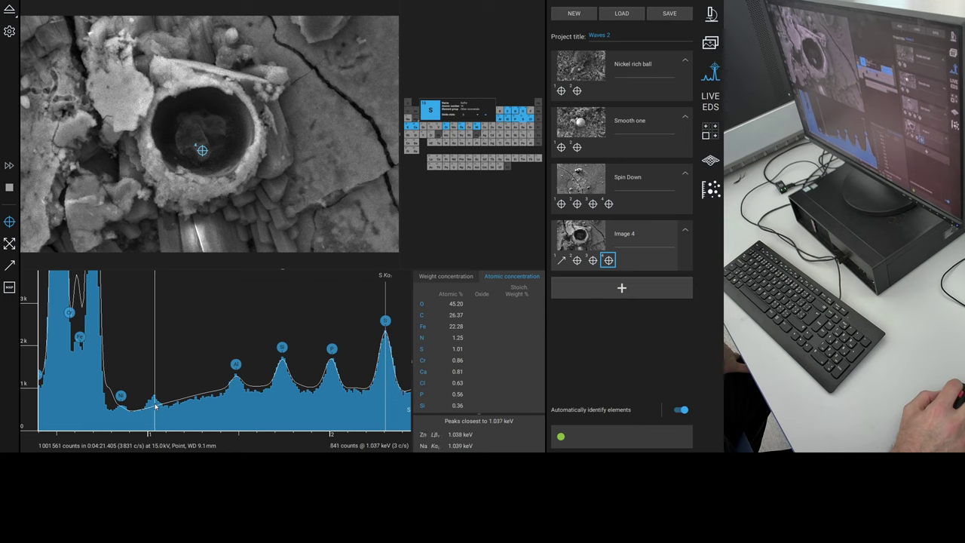
right_click(494, 131)
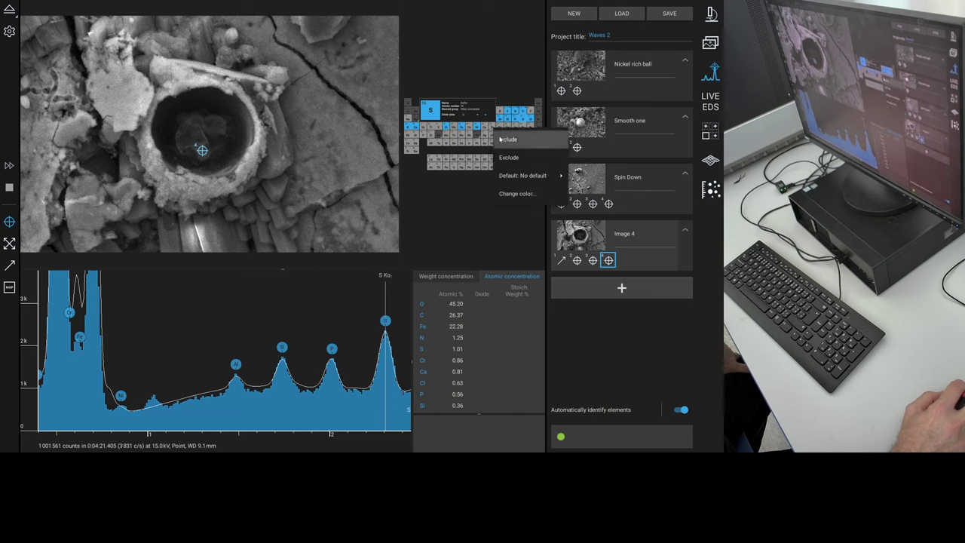
click(500, 139)
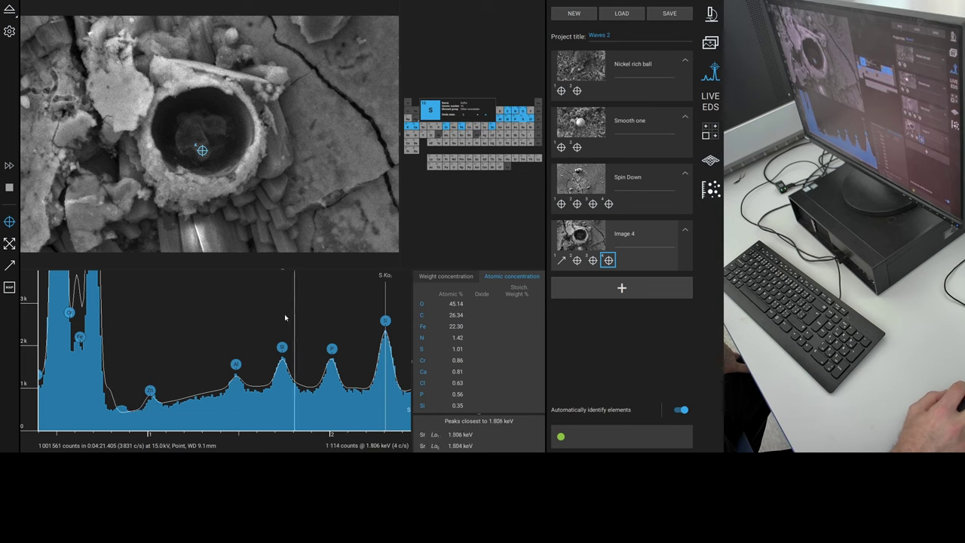
scroll(284, 313, down, 3)
scroll(237, 325, down, 5)
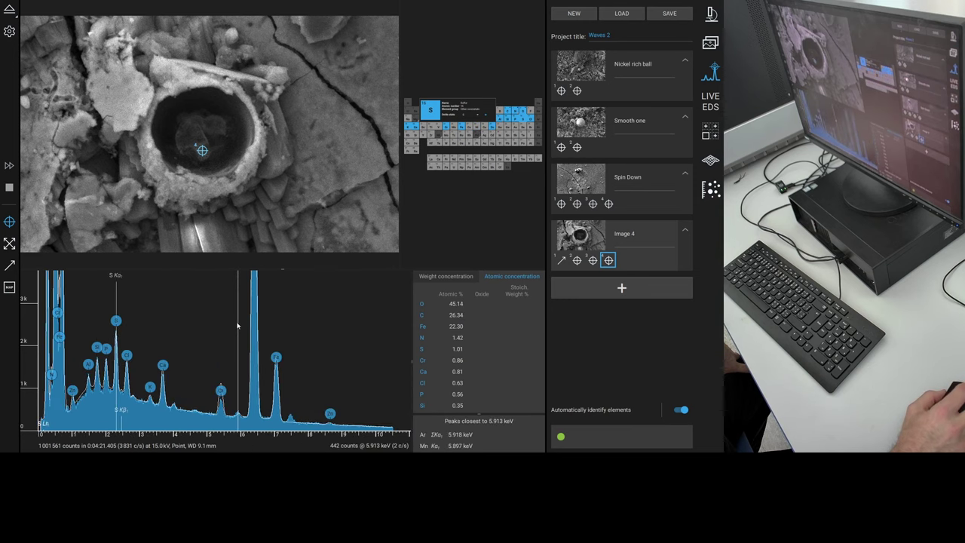
scroll(252, 419, up, 6)
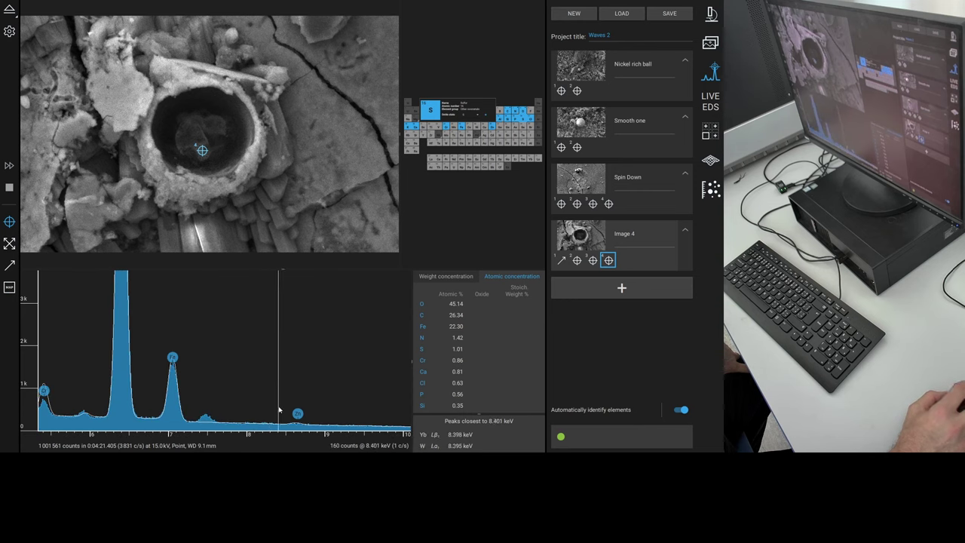
drag(37, 414, 37, 262)
scroll(40, 373, down, 3)
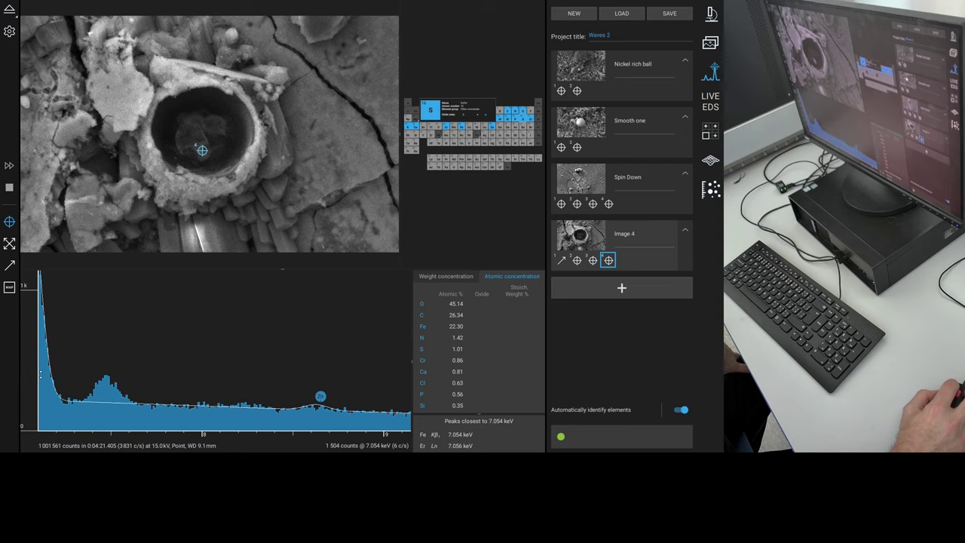
scroll(473, 369, down, 3)
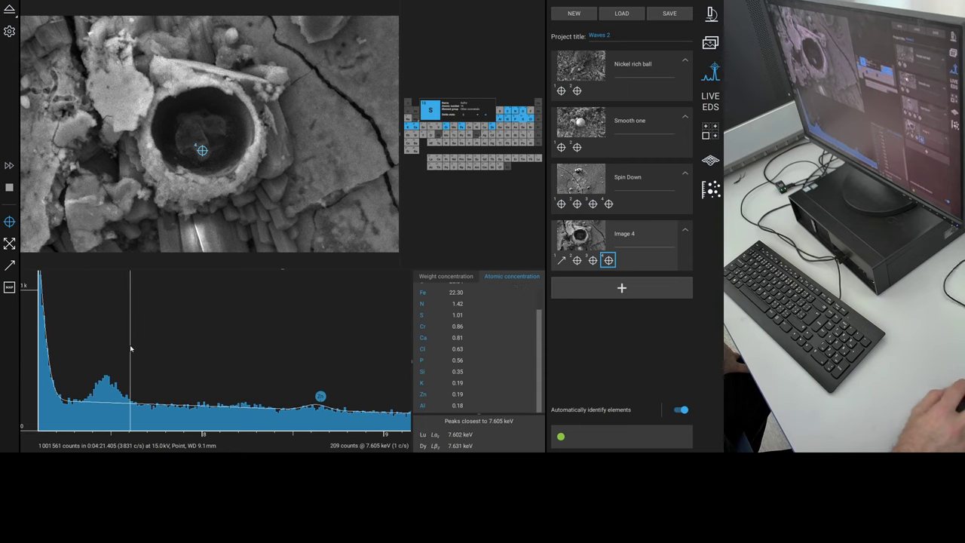
- Include nickel (Ni) in the fourth spot's elements and exclude zinc (Zn)
right_click(476, 128)
click(499, 141)
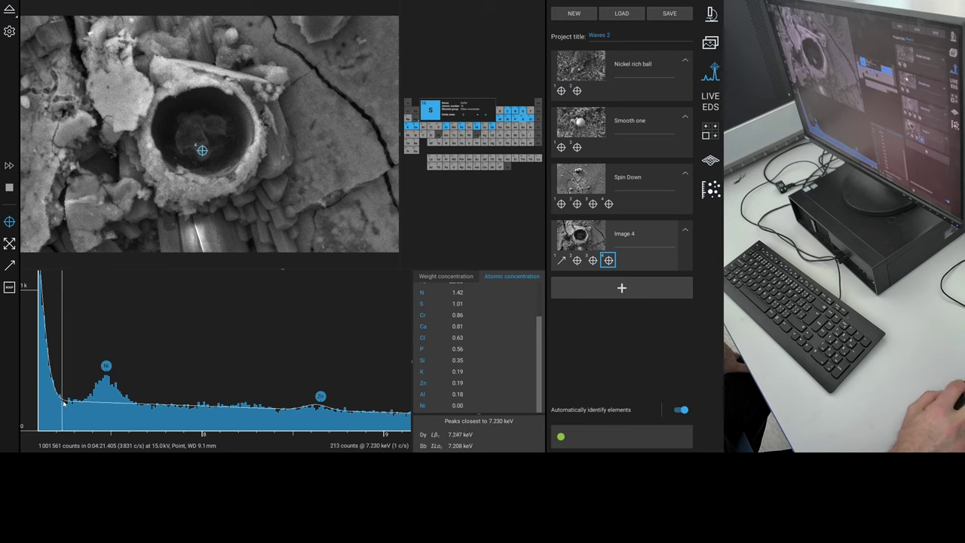
scroll(78, 402, down, 5)
drag(69, 402, 287, 403)
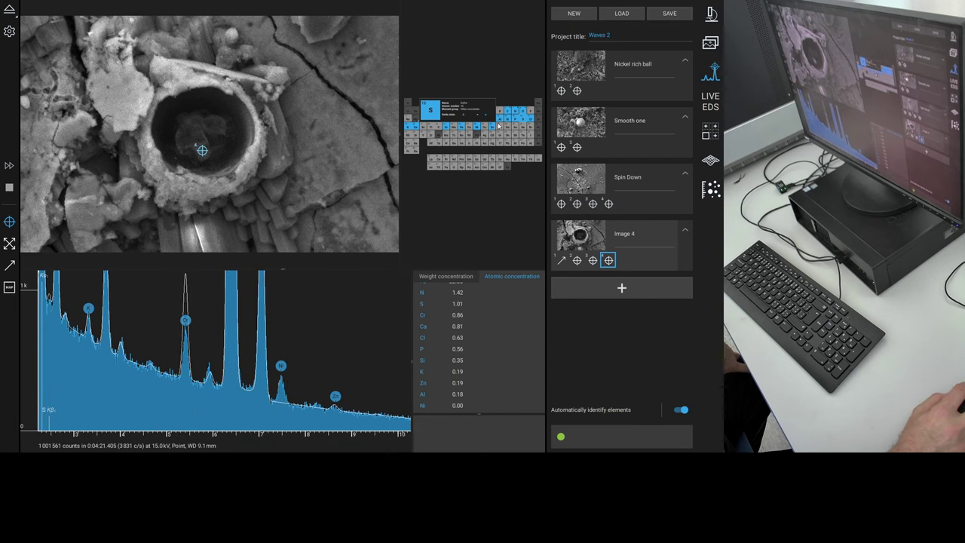
right_click(494, 128)
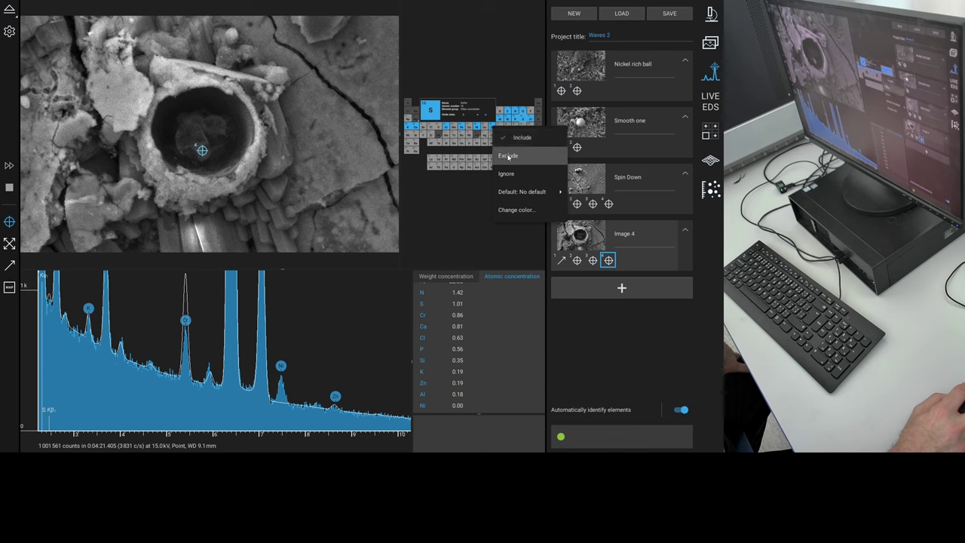
click(507, 159)
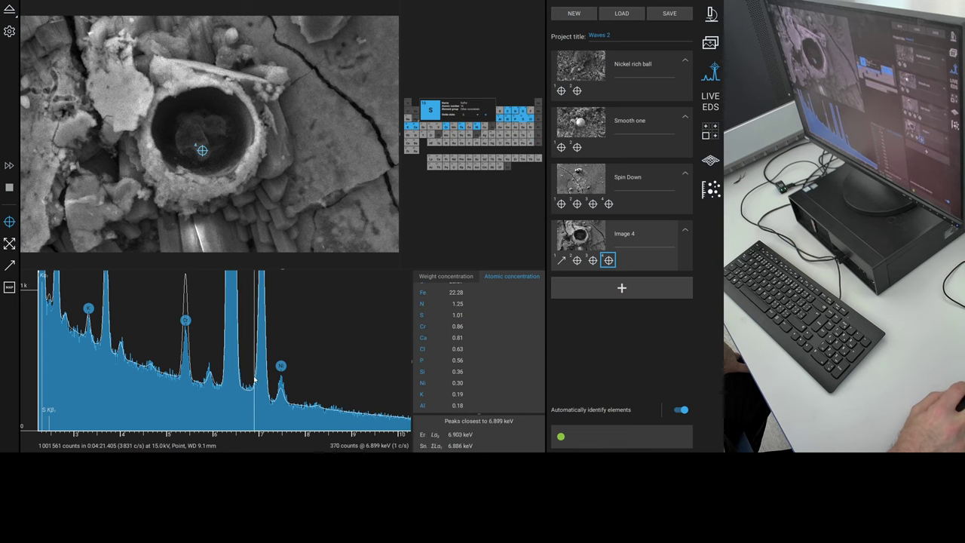
- Examine the spot's spectrum at different energy and count scales, and review its full atomic concentration list
drag(216, 398, 429, 398)
scroll(195, 364, down, 2)
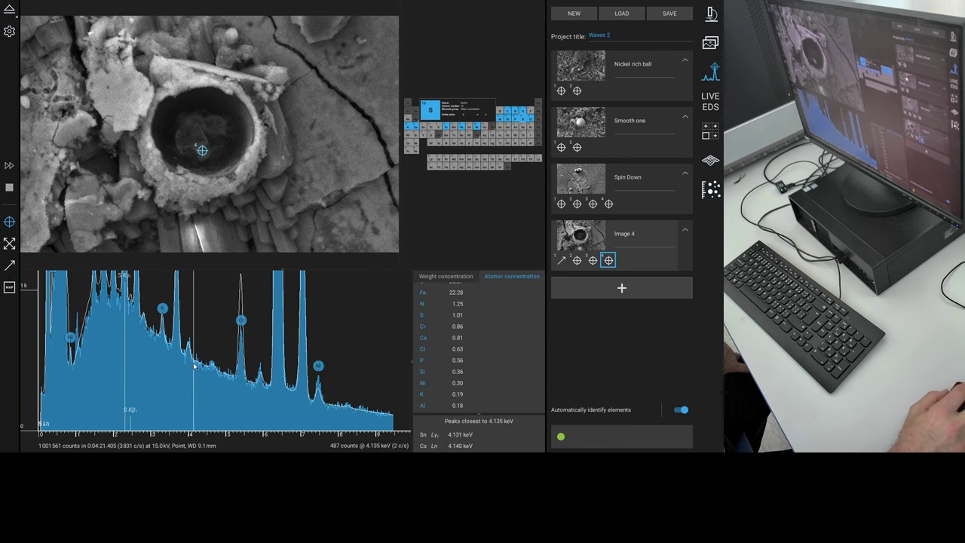
scroll(199, 398, up, 3)
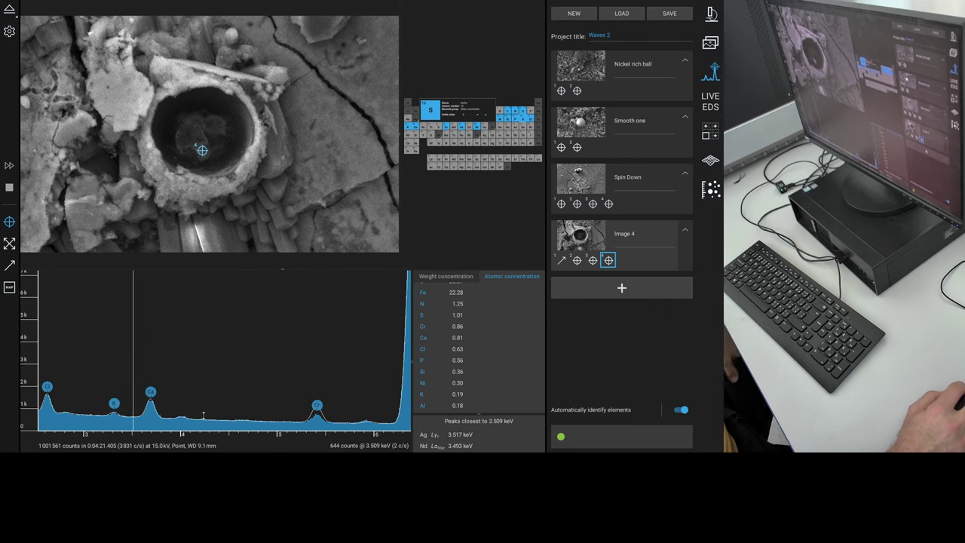
scroll(200, 398, down, 5)
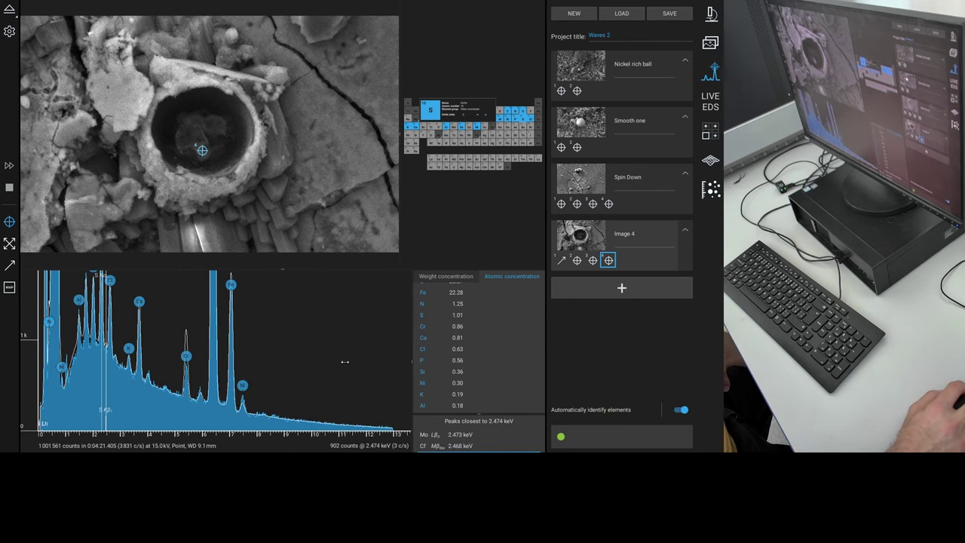
scroll(128, 302, down, 2)
scroll(85, 332, up, 4)
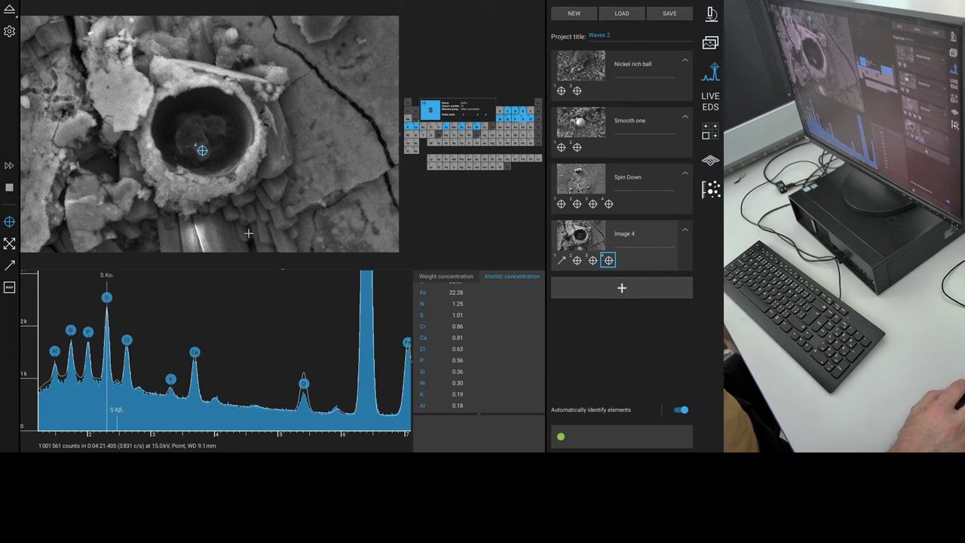
scroll(129, 435, down, 3)
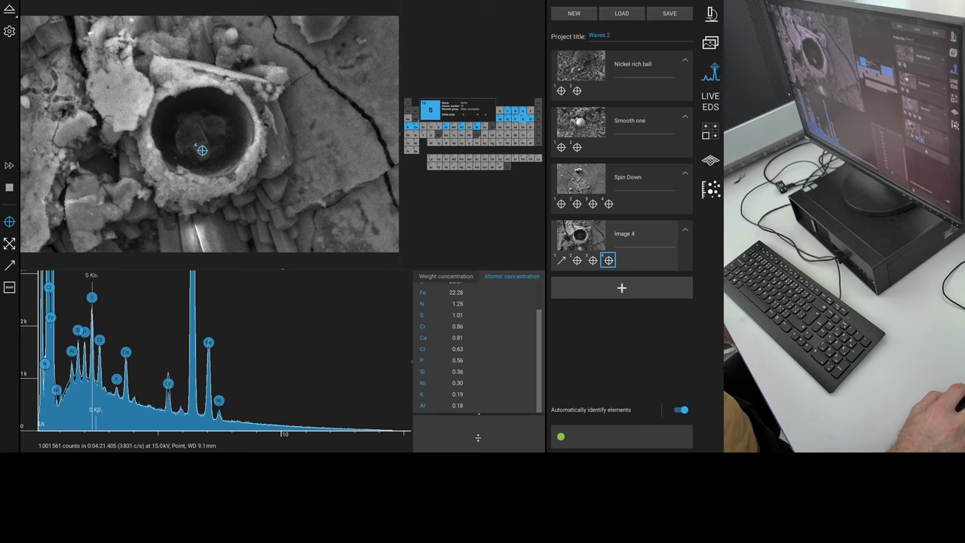
scroll(476, 317, up, 2)
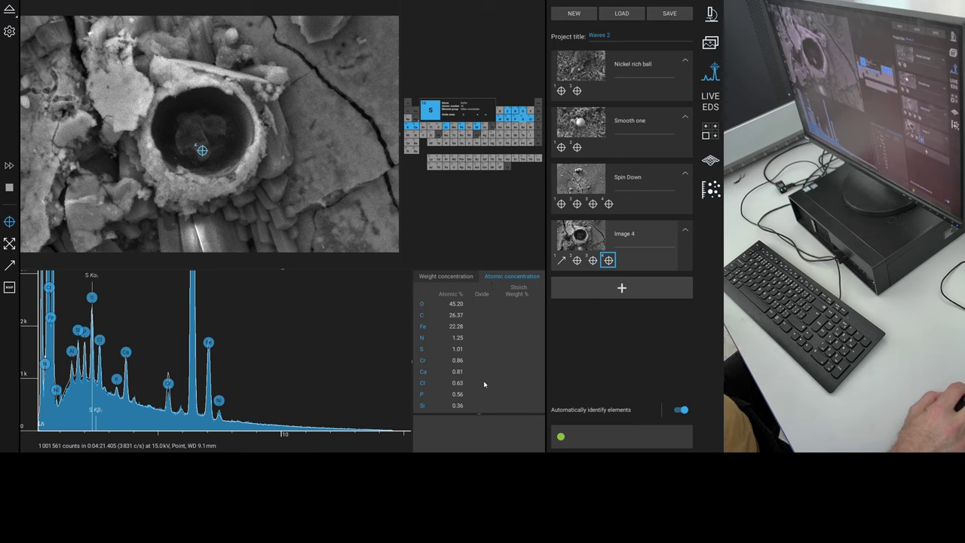
scroll(452, 343, down, 2)
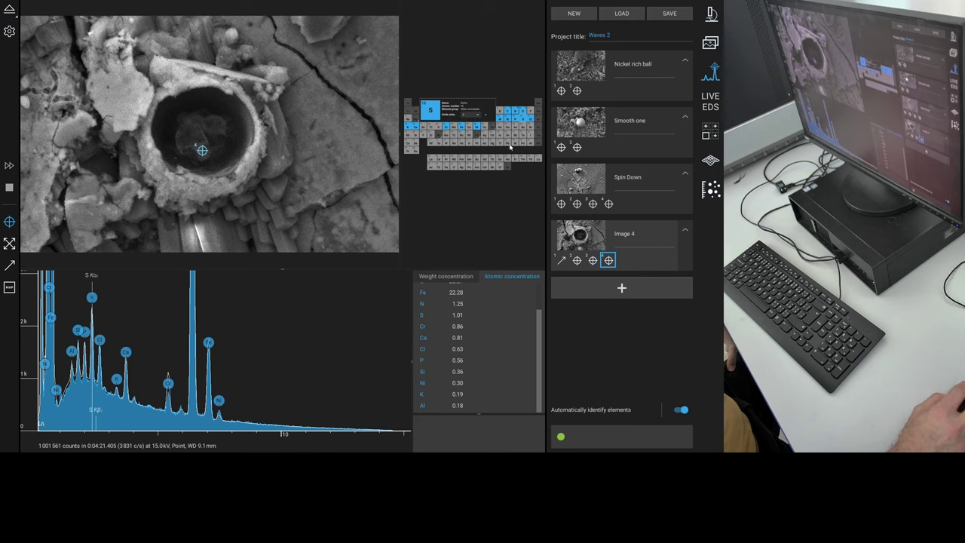
scroll(86, 390, up, 2)
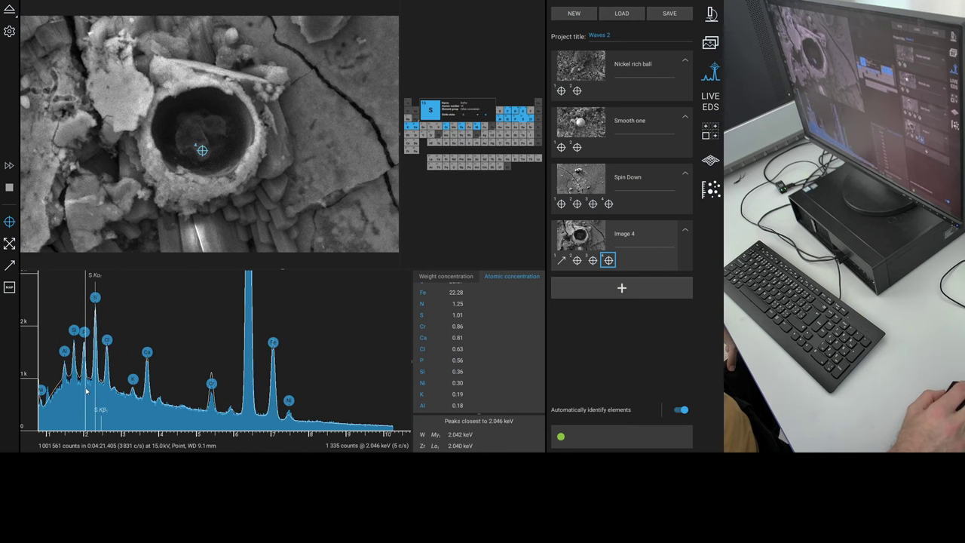
drag(76, 391, 105, 390)
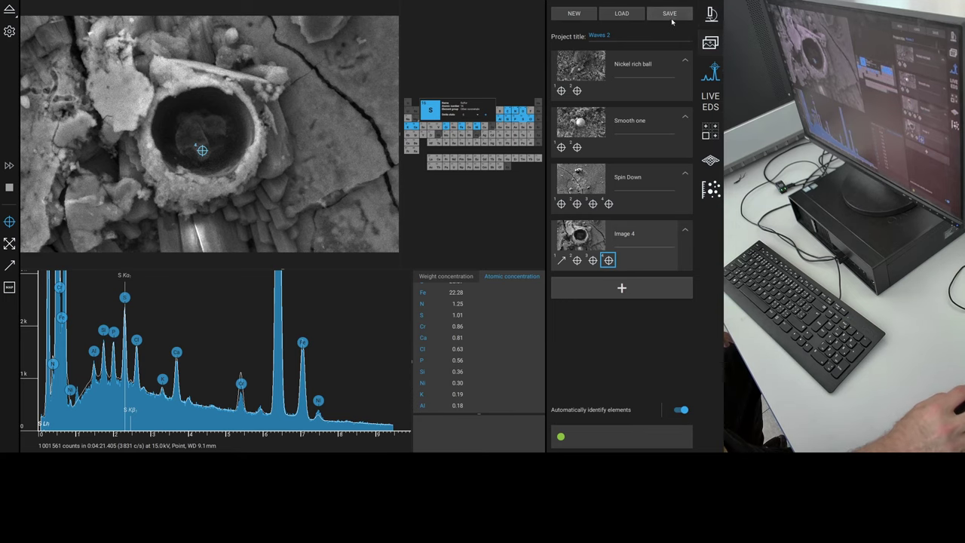
- Centre the live microscope view on the rough particle across the crack from the hollow ring, at 7700× magnification
click(710, 17)
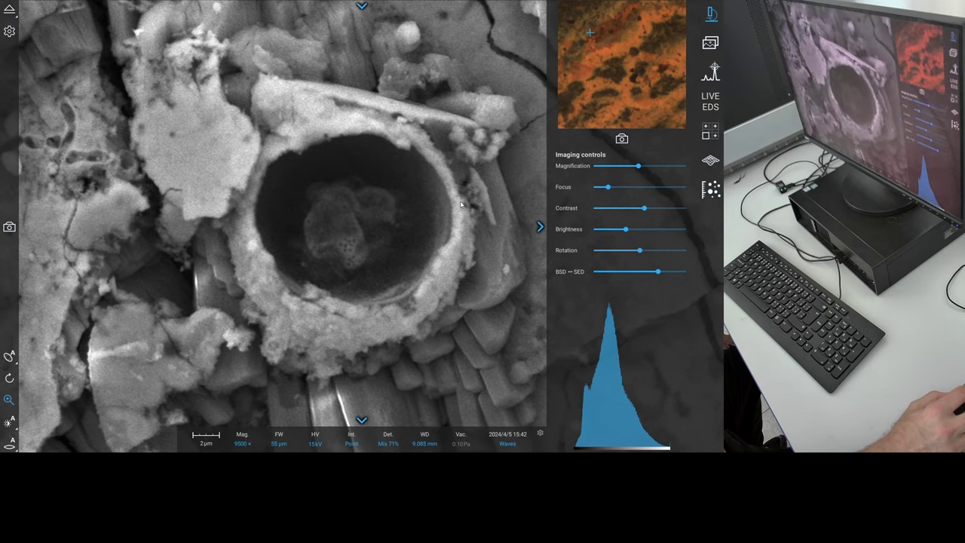
scroll(460, 204, down, 5)
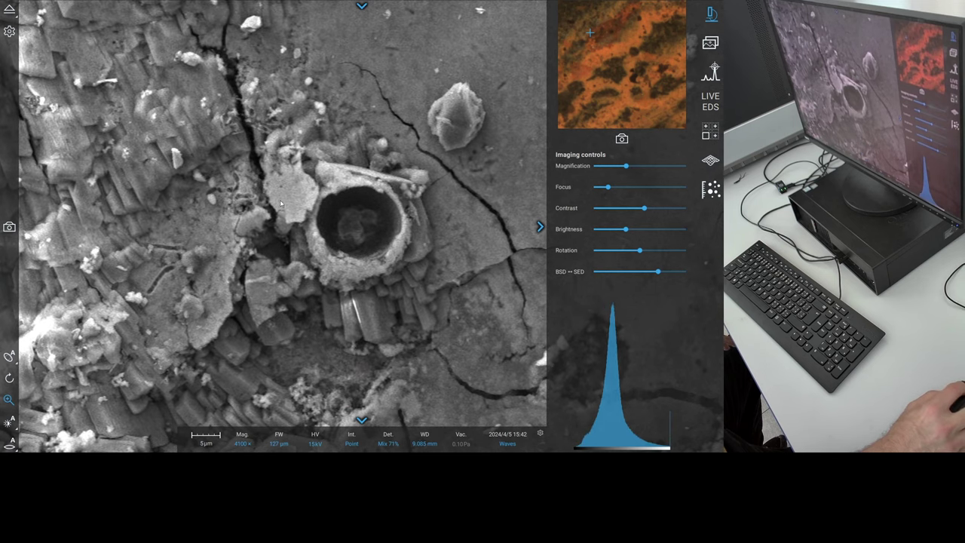
scroll(455, 124, up, 4)
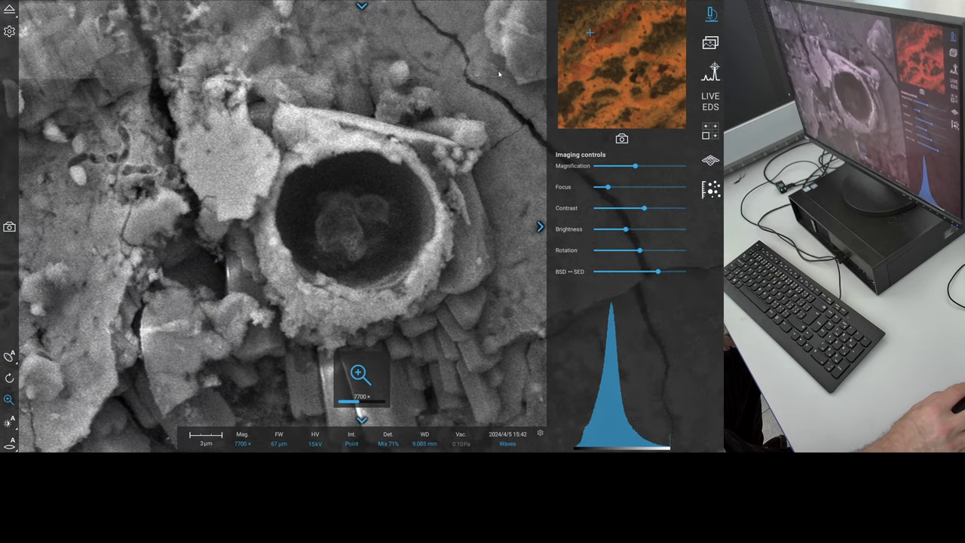
click(517, 38)
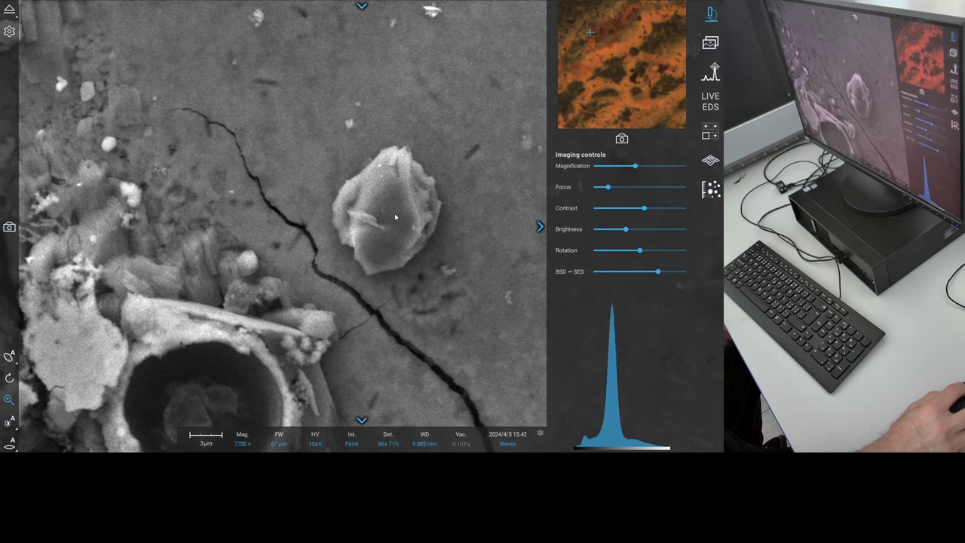
- Add a new image of the rough particle's area to the Waves 2 EDS project and start a spot measurement on the particle's centre
click(710, 81)
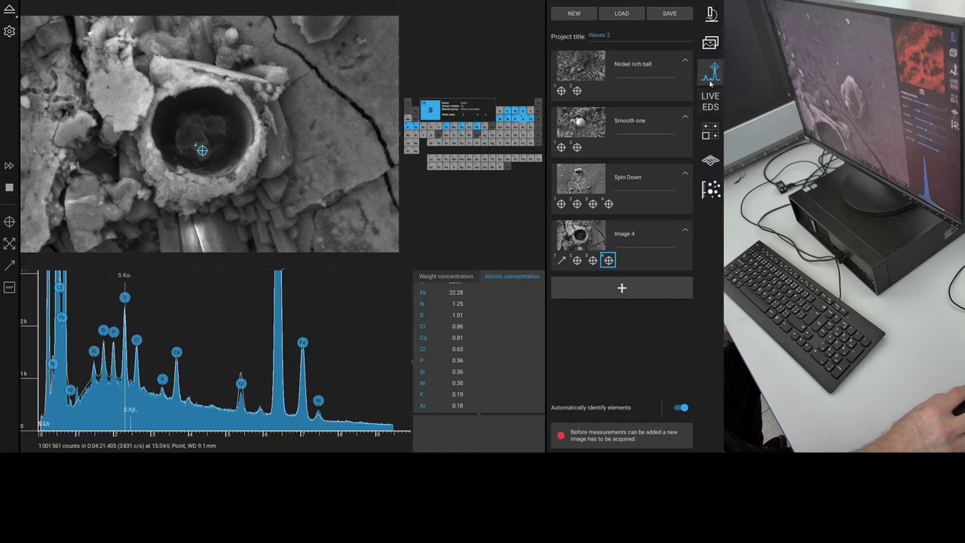
click(621, 287)
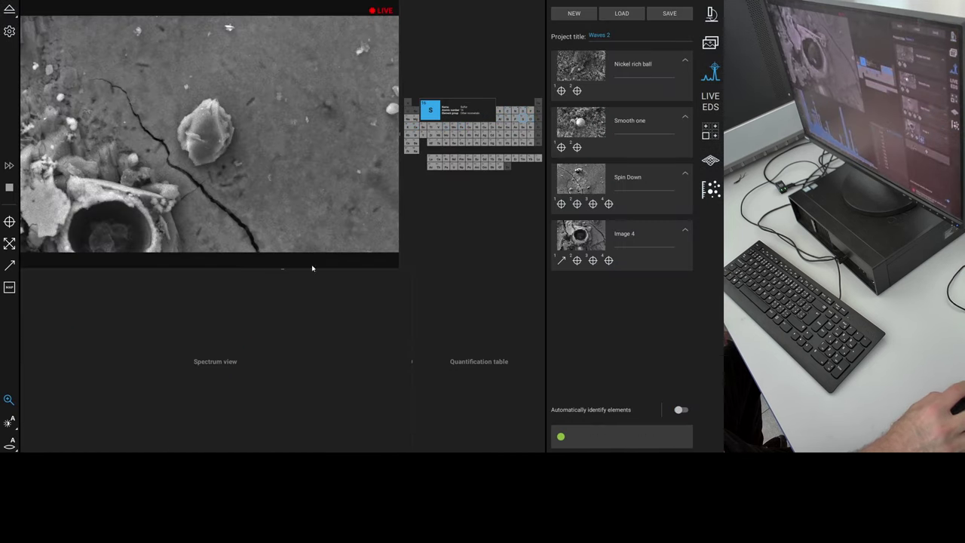
click(9, 221)
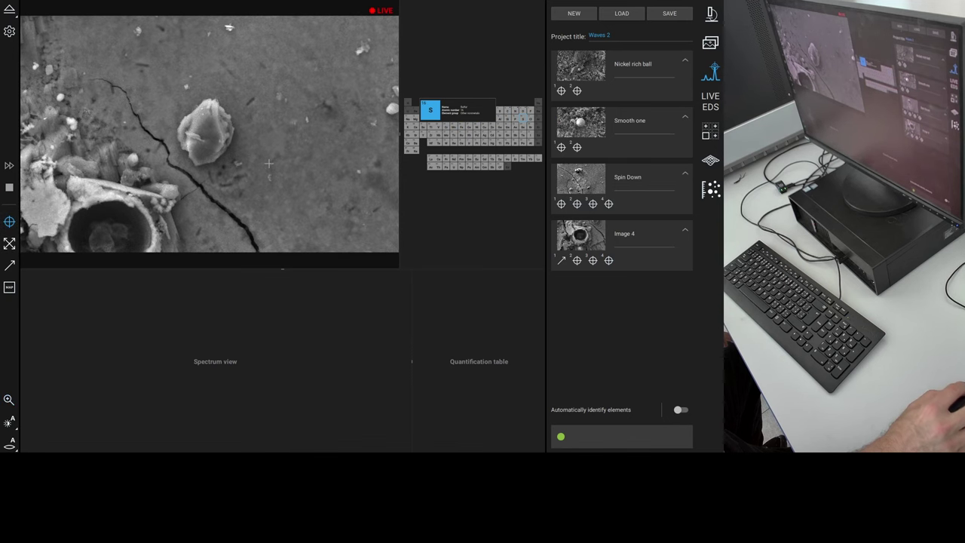
click(205, 124)
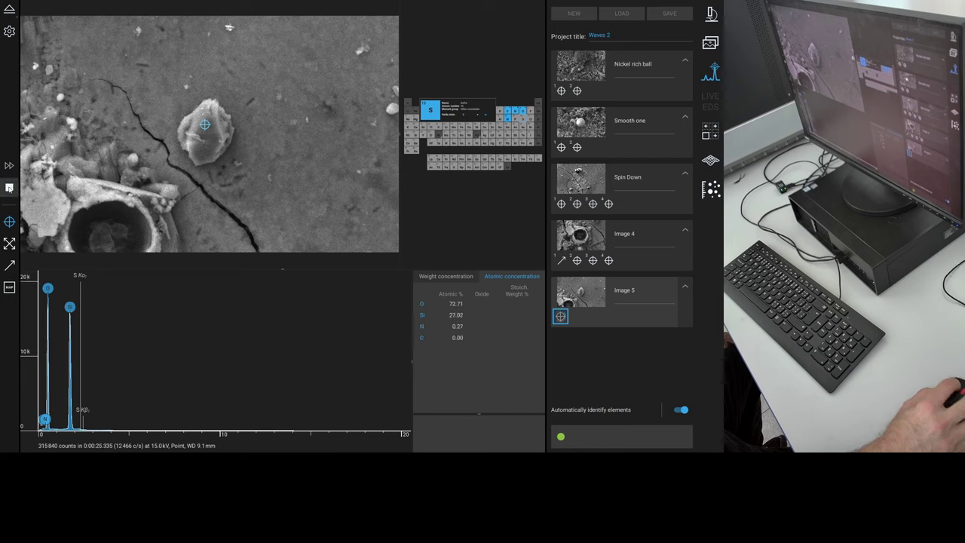
- Examine the first spot's spectrum at different energy scales, focusing on the oxygen and silicon peaks between 0 and 2 keV
scroll(46, 338, up, 2)
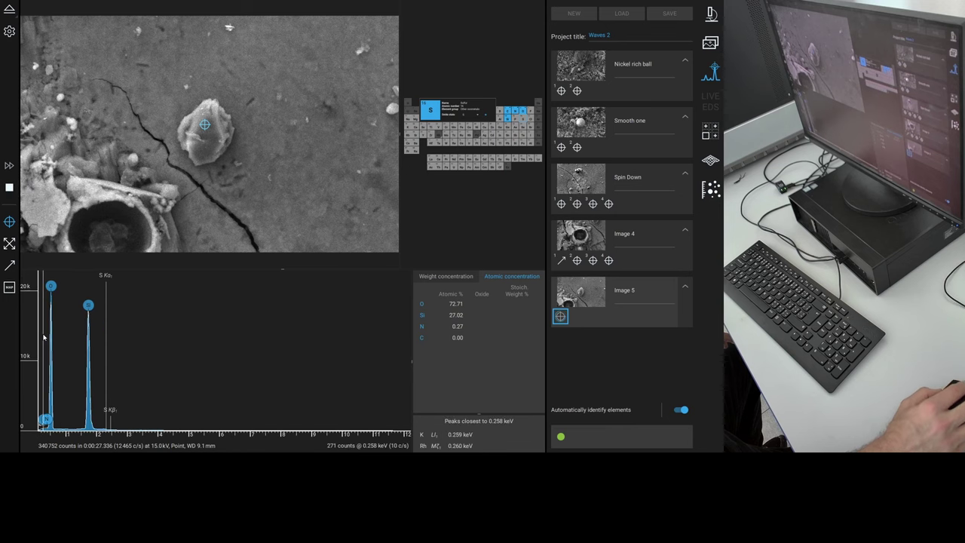
scroll(61, 424, up, 1)
drag(124, 407, 83, 407)
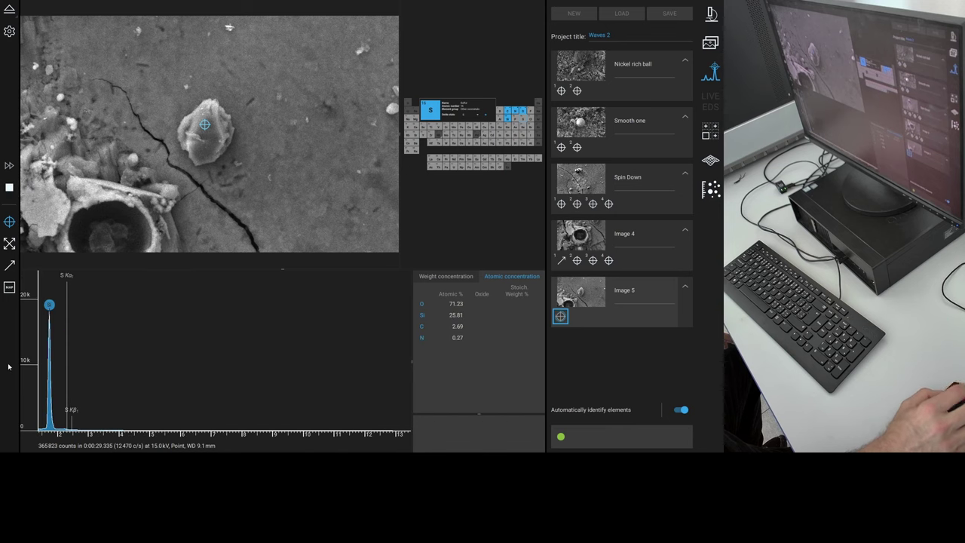
scroll(46, 380, down, 2)
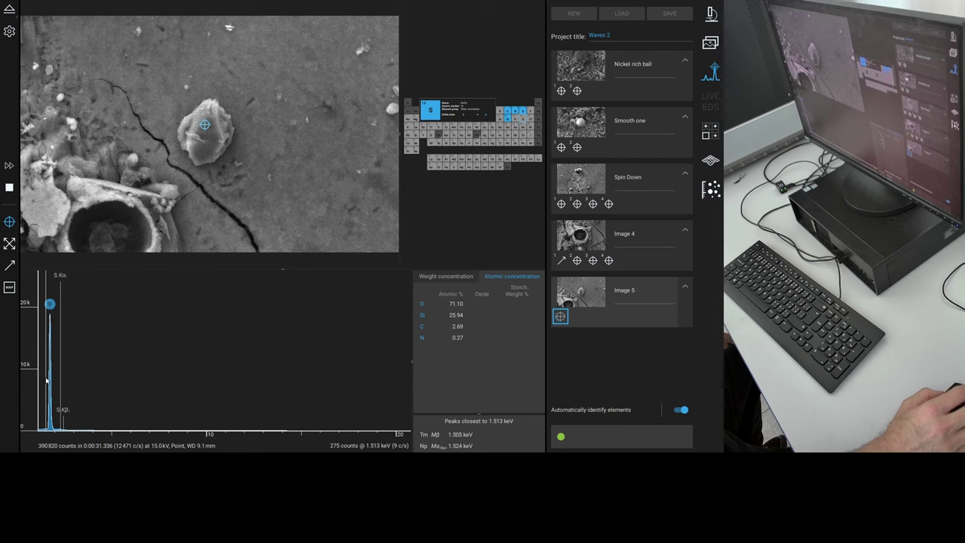
scroll(46, 381, up, 2)
scroll(53, 379, up, 3)
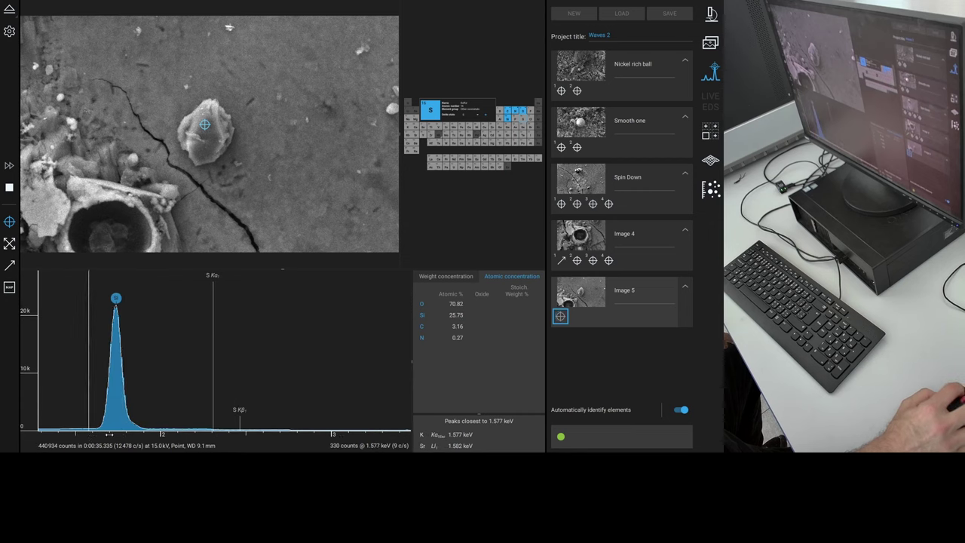
drag(89, 415, 488, 426)
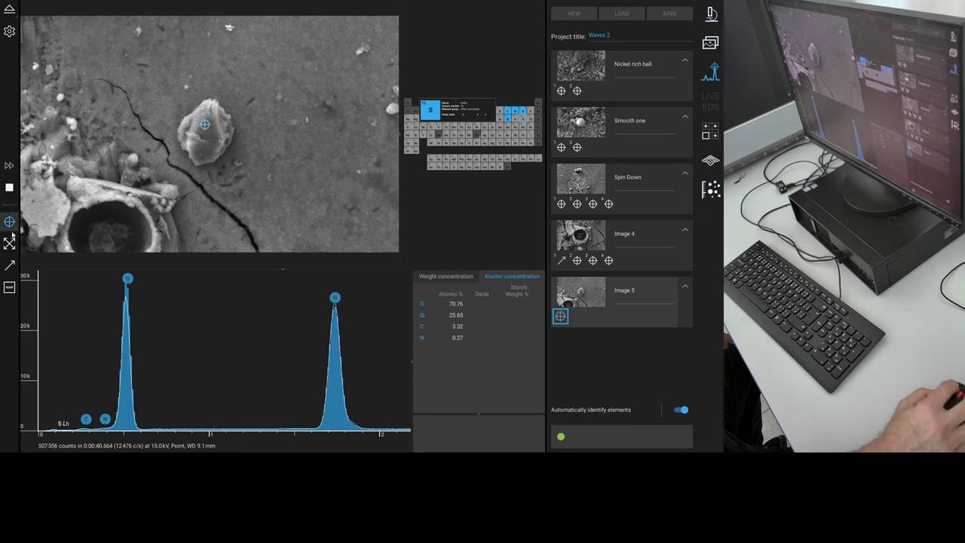
- Stop the first spot's measurement, start a second spot on the particle's left edge, and reopen the first spot's result for comparison
click(9, 187)
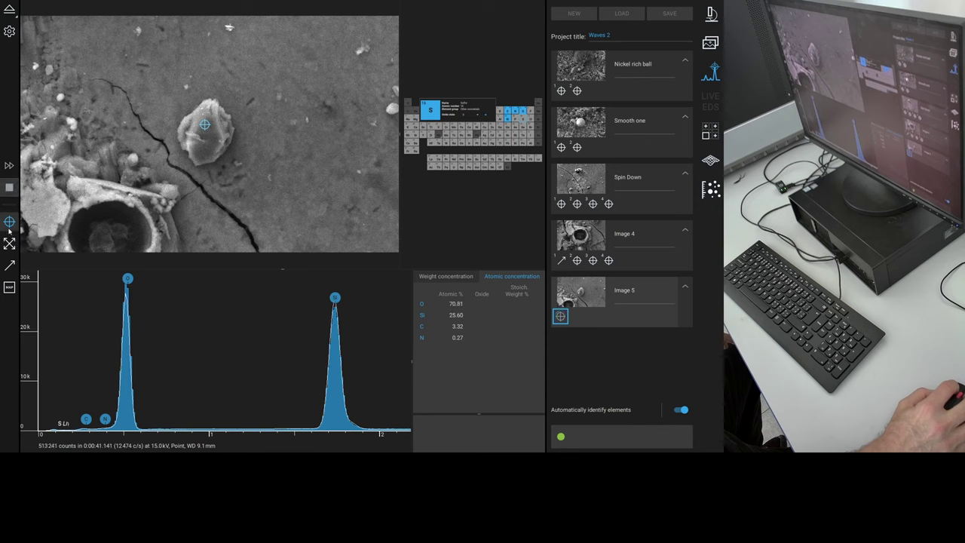
click(204, 125)
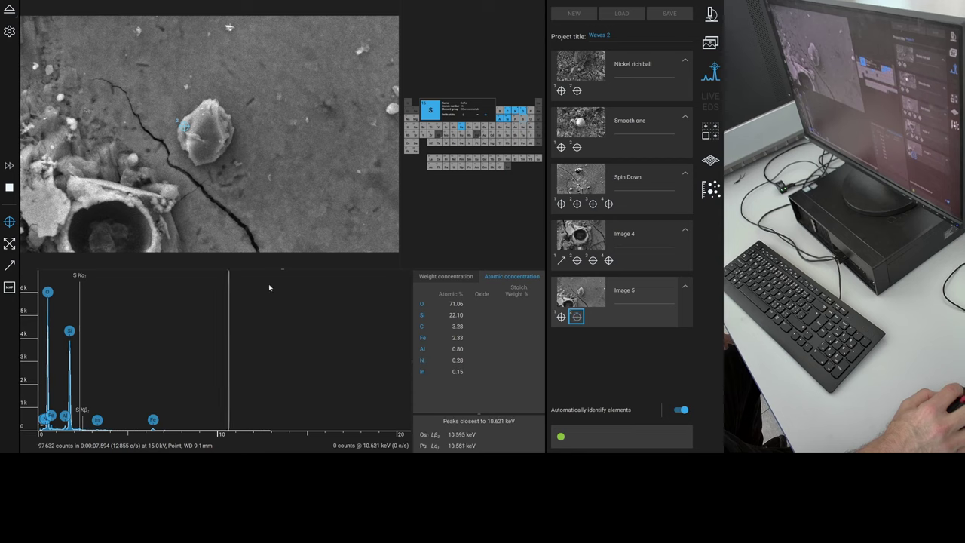
click(561, 317)
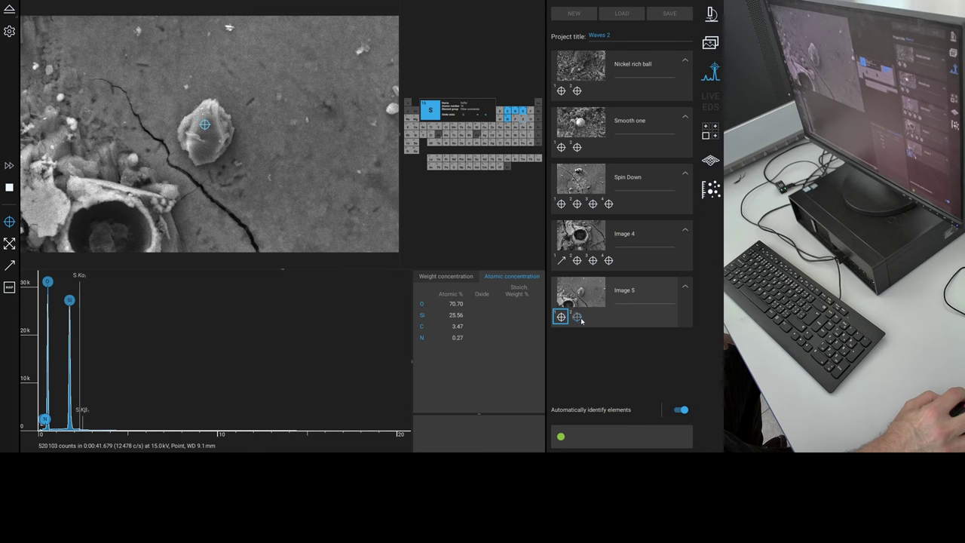
- Return to the second spot's measurement and exclude mercury (Hg) from its identified elements
click(577, 318)
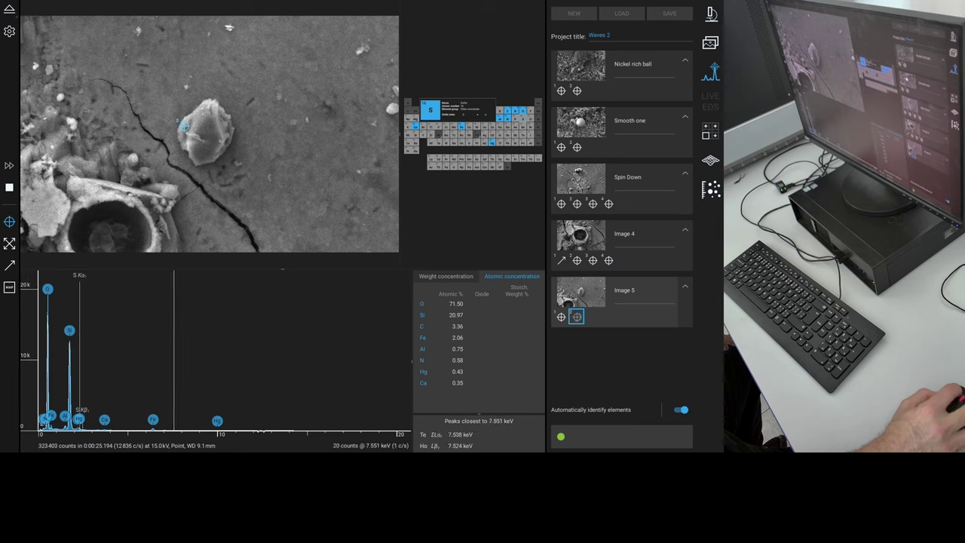
right_click(491, 147)
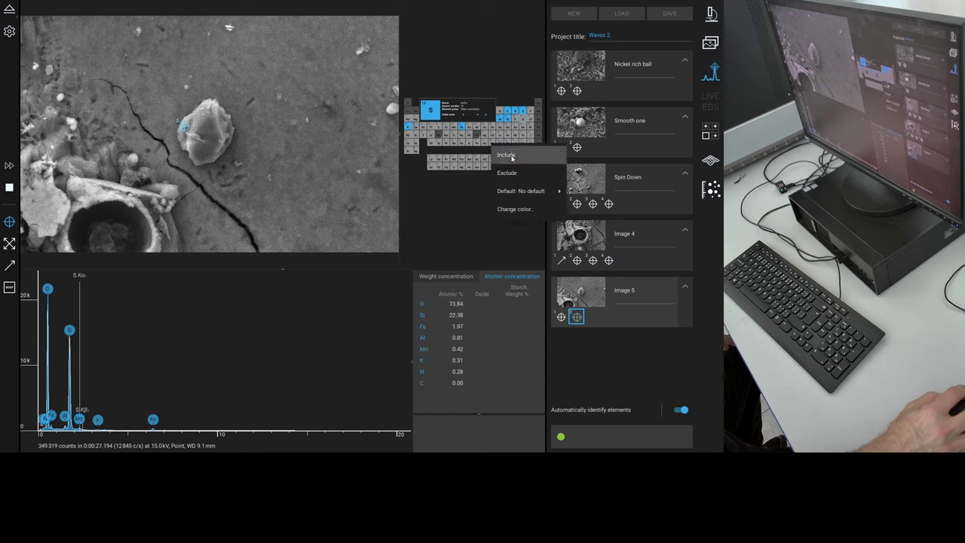
click(512, 156)
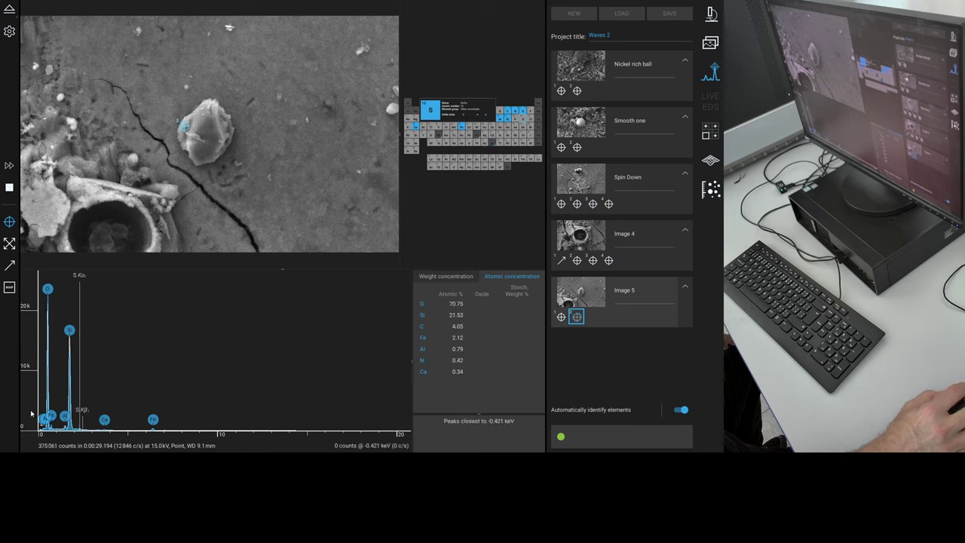
- Check the small peaks in the second spot's spectrum between 0 and 7 keV and stop its measurement
scroll(55, 425, up, 3)
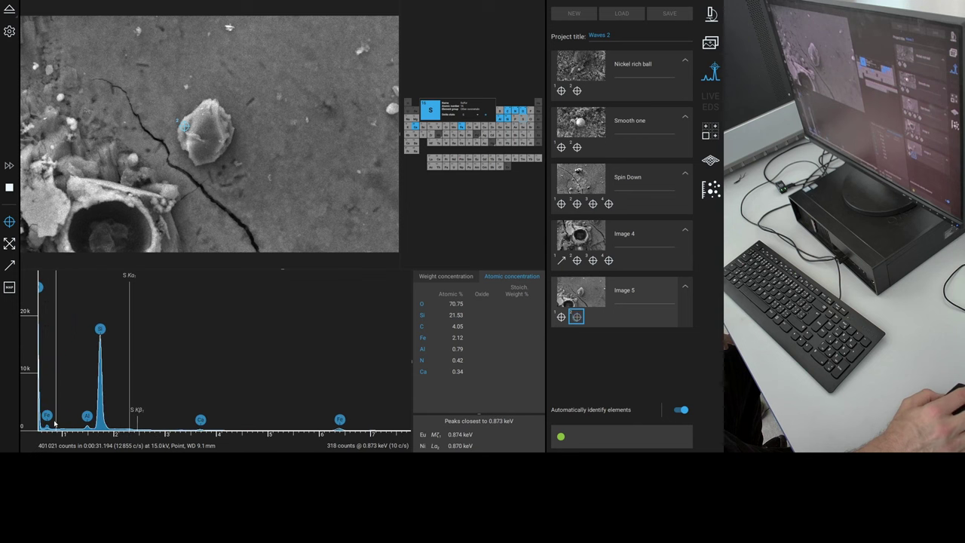
scroll(31, 392, up, 4)
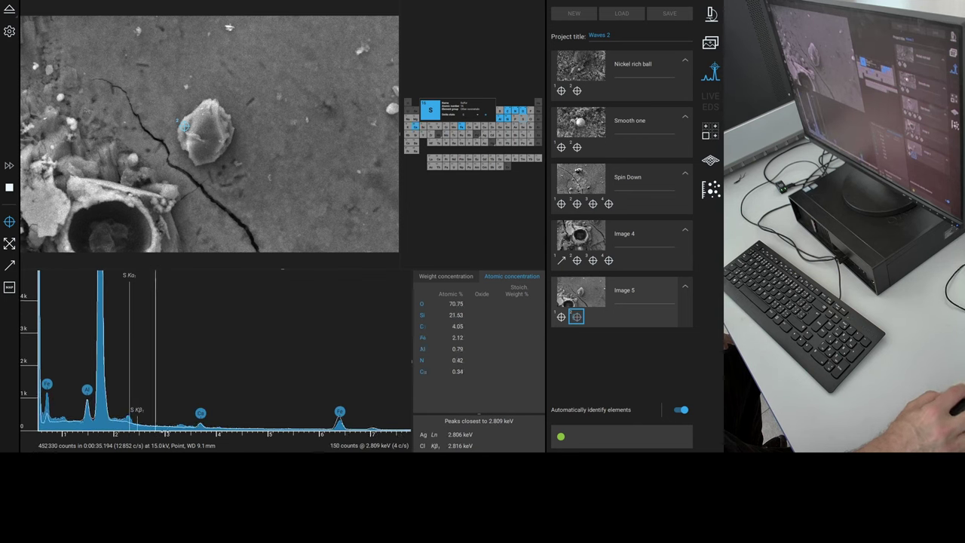
drag(162, 433, 189, 433)
drag(27, 339, 37, 377)
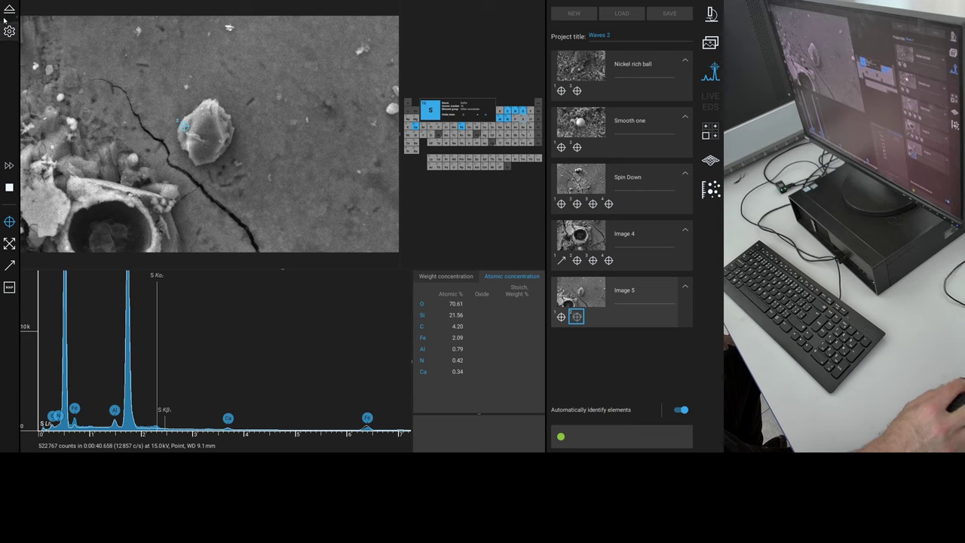
click(10, 188)
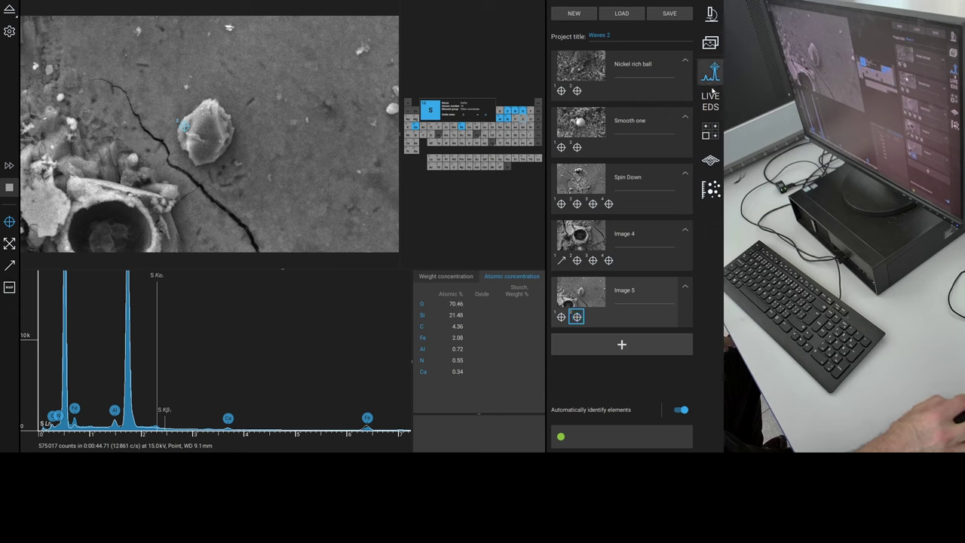
- Return to live imaging and centre on the small holes of the lump inside the hollow ring at 70000× magnification
click(711, 13)
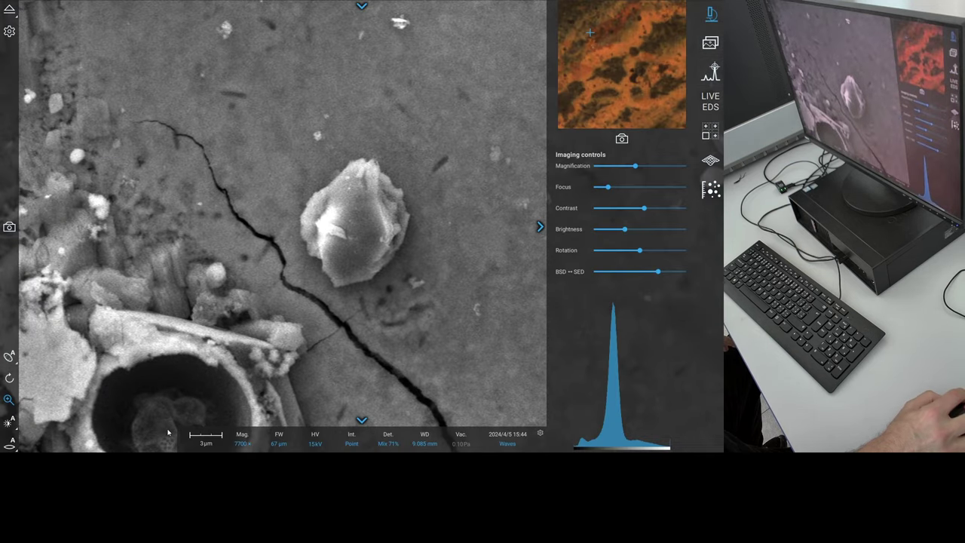
drag(169, 433, 368, 252)
scroll(368, 252, up, 5)
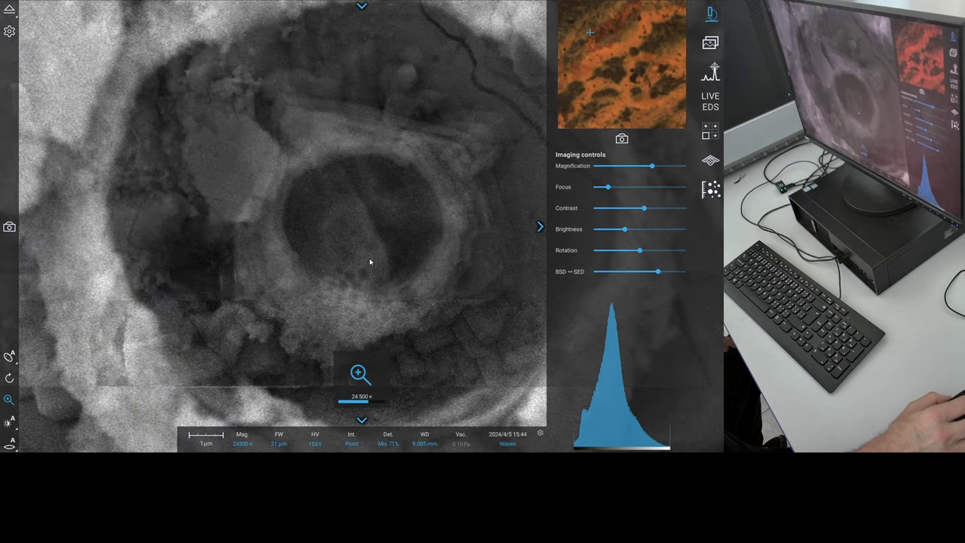
click(361, 314)
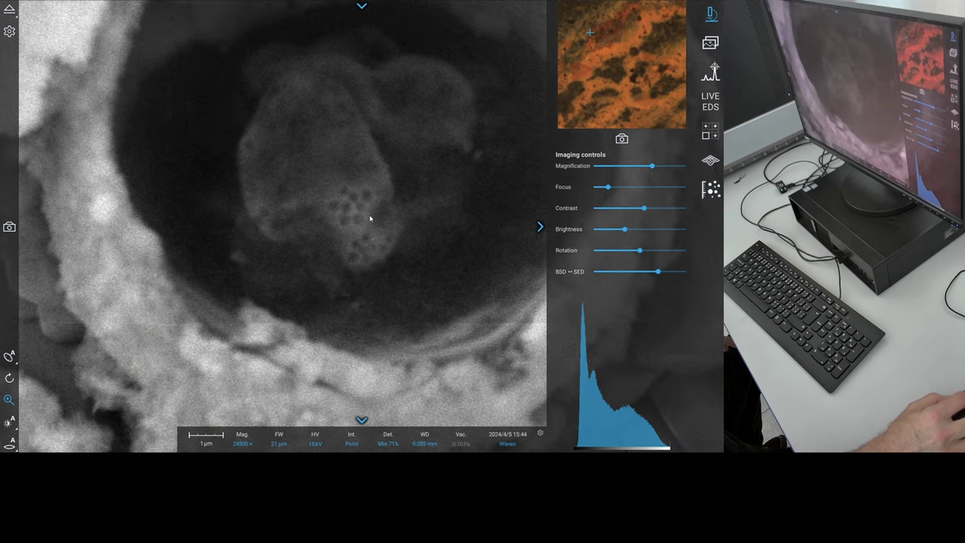
scroll(370, 222, up, 3)
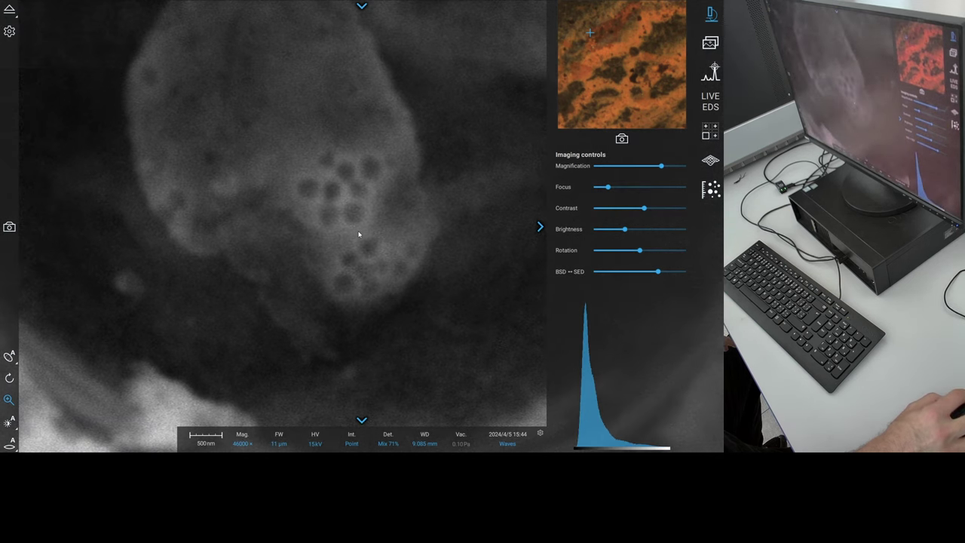
scroll(359, 235, up, 2)
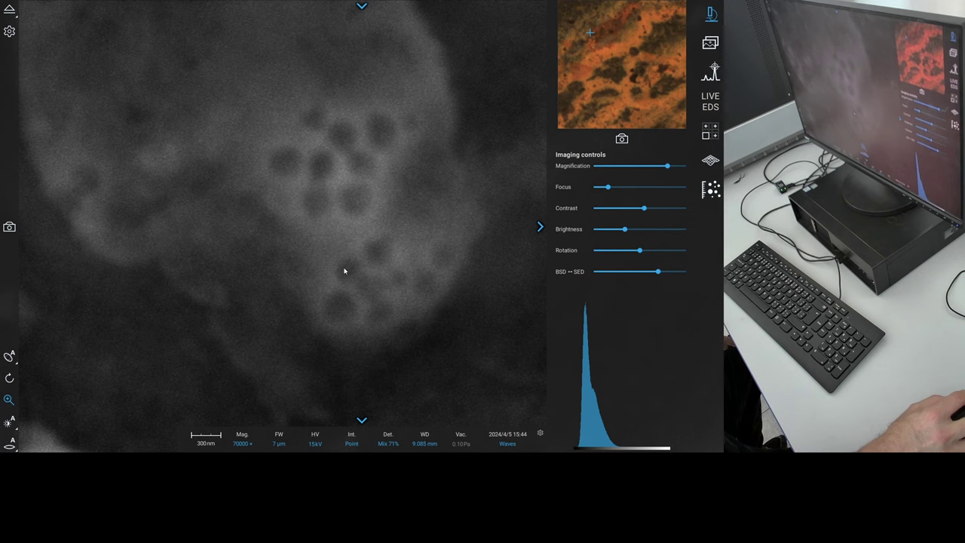
- Auto-adjust the contrast, brightness and focus on the perforated lump, and set the BSD–SED detector mix to 73%
click(9, 423)
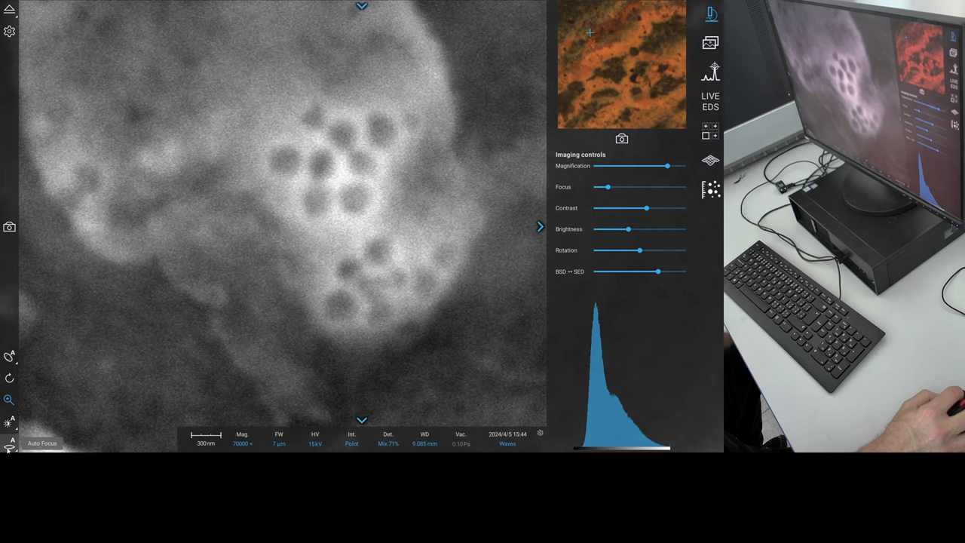
click(9, 445)
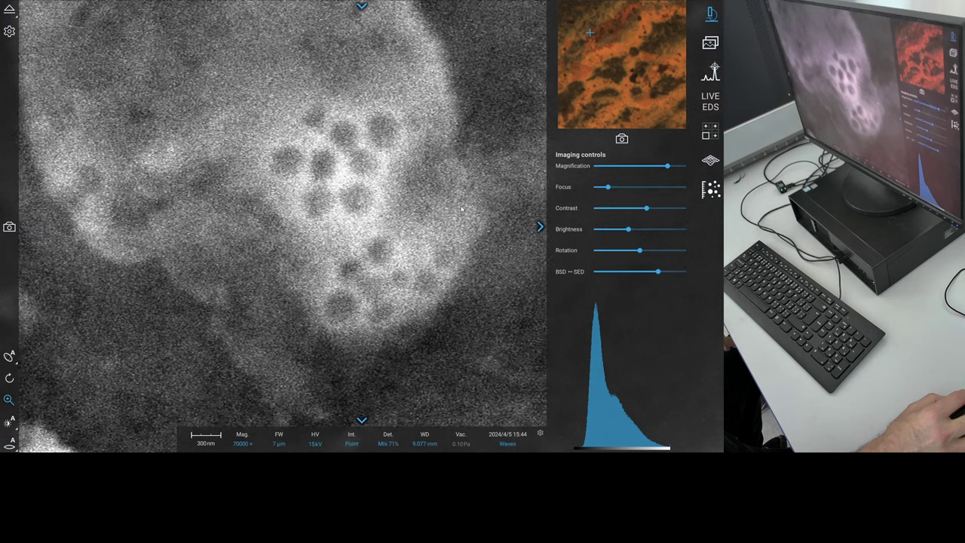
mouse_move(658, 272)
mouse_down()
mouse_move(683, 272)
mouse_move(616, 271)
mouse_move(662, 290)
mouse_up()
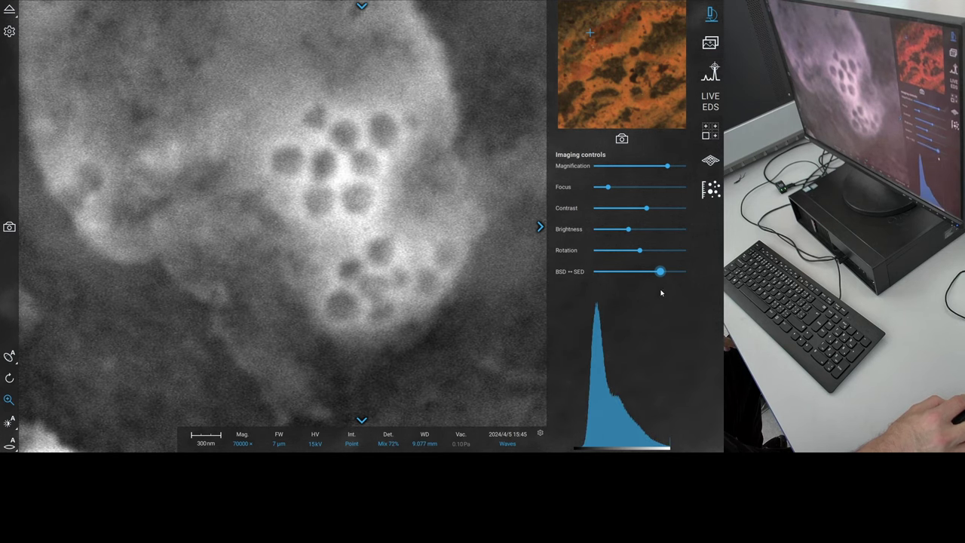
- Set the acquisition scan size to 960×600 and capture an image of the perforated lump
click(362, 6)
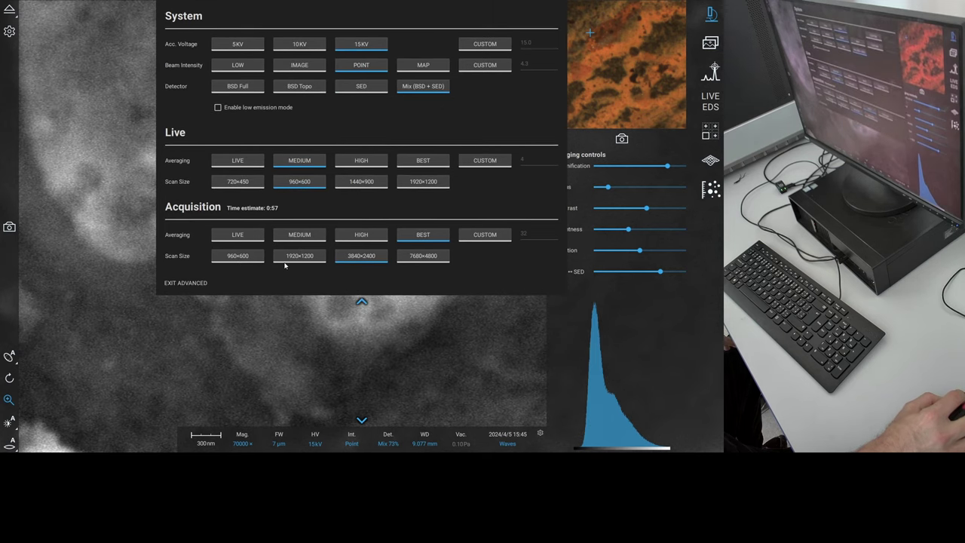
click(237, 256)
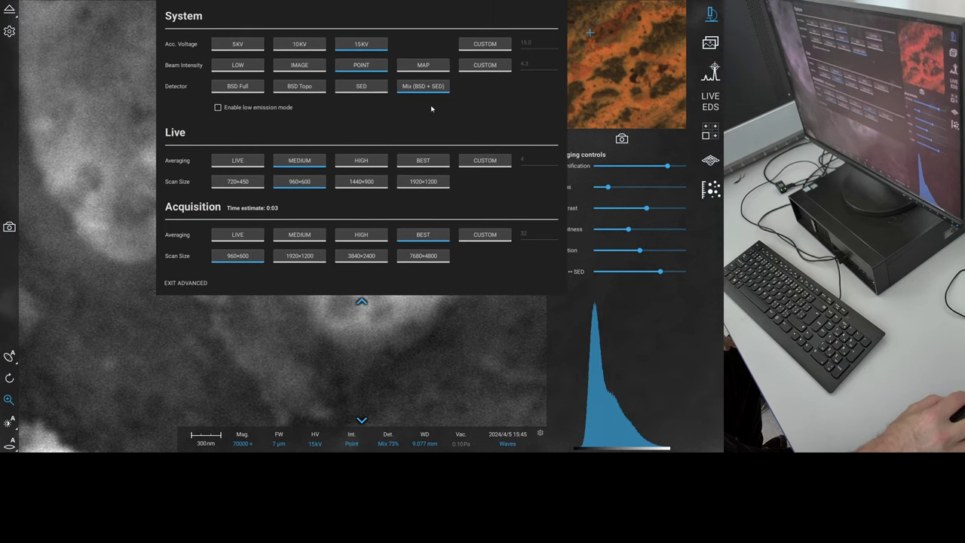
click(9, 228)
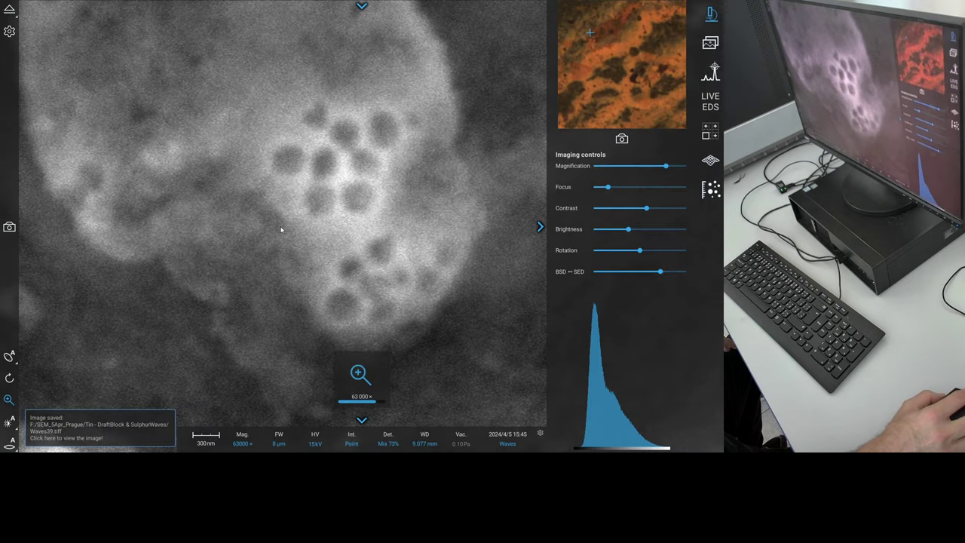
- Show the whole hollow ring at 10500×, auto-adjust its contrast and brightness, and set the detector mix fully to BSD
scroll(282, 230, down, 3)
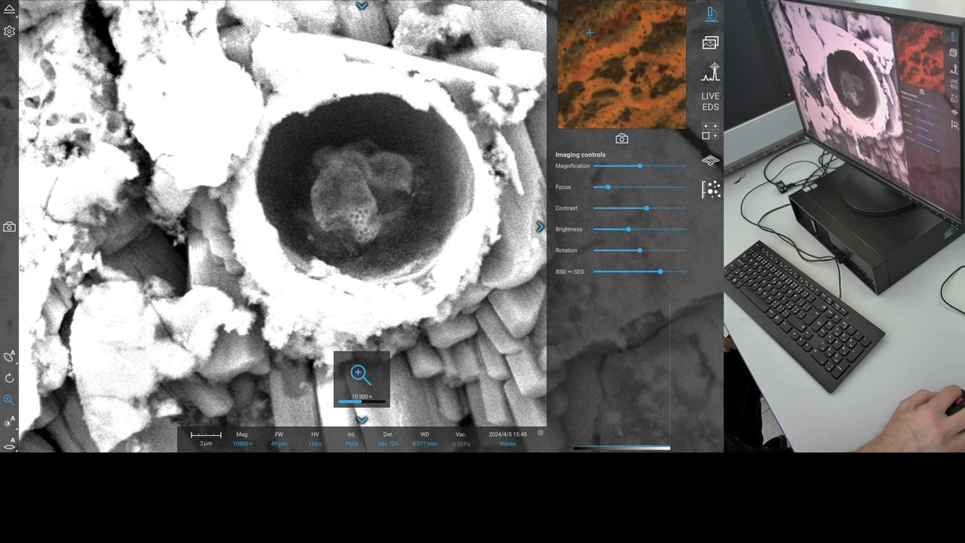
click(9, 423)
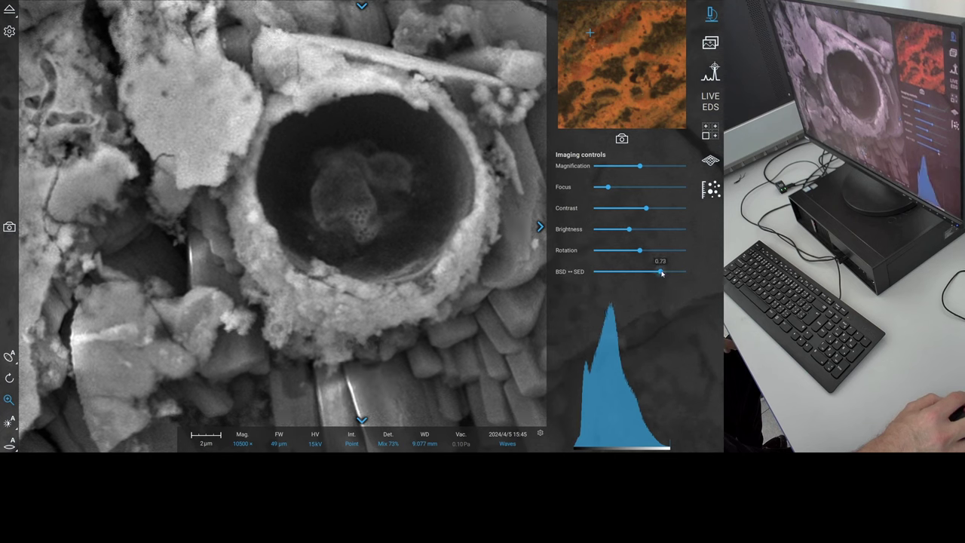
drag(660, 271, 595, 272)
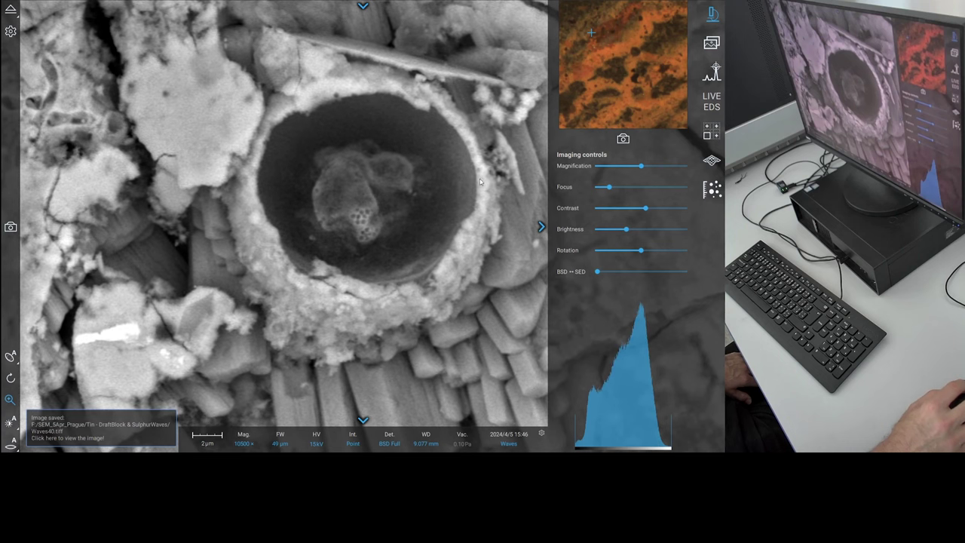
- Centre the live view on the right wall of the hollow ring at 46000× magnification
drag(478, 180, 371, 244)
scroll(371, 243, up, 5)
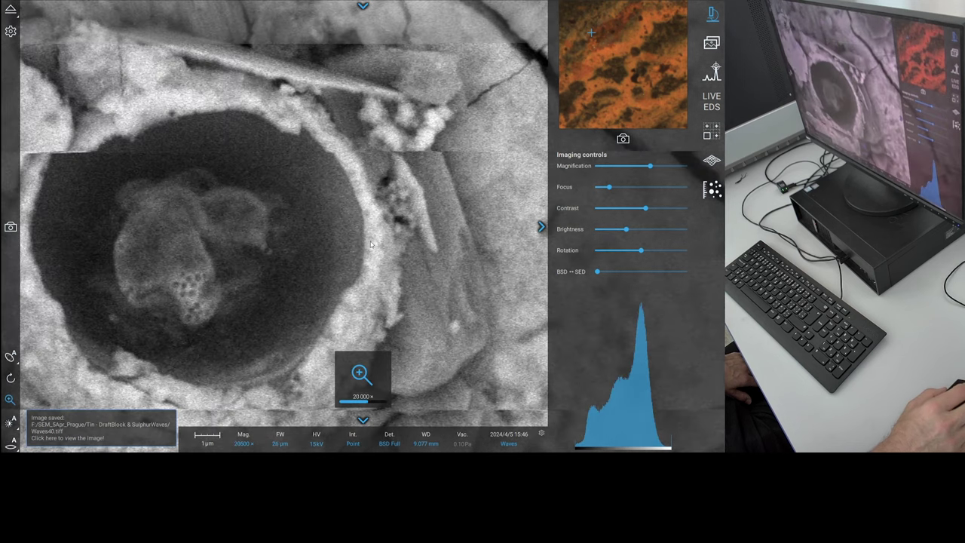
scroll(370, 243, up, 3)
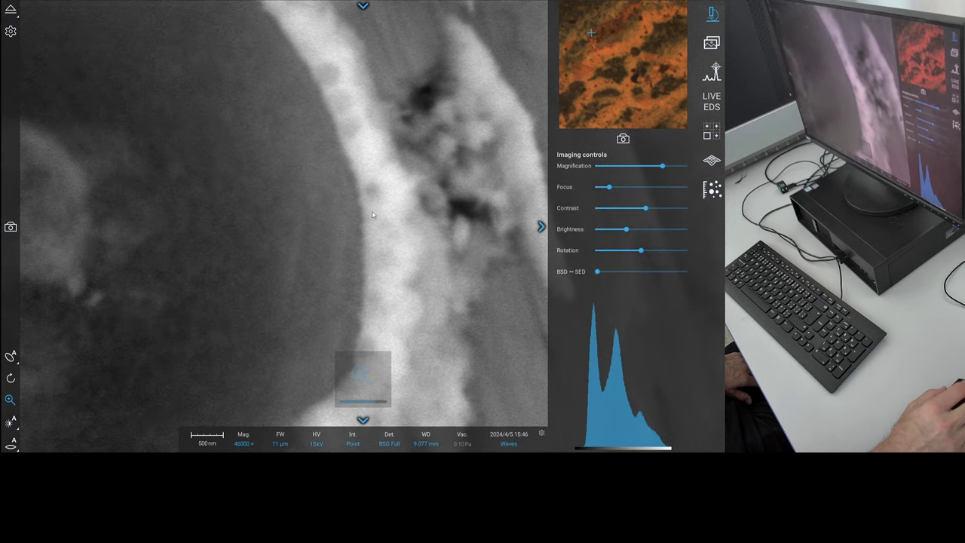
- Auto-focus on the right wall of the hollow ring at 57000× magnification and capture an image of it
click(10, 444)
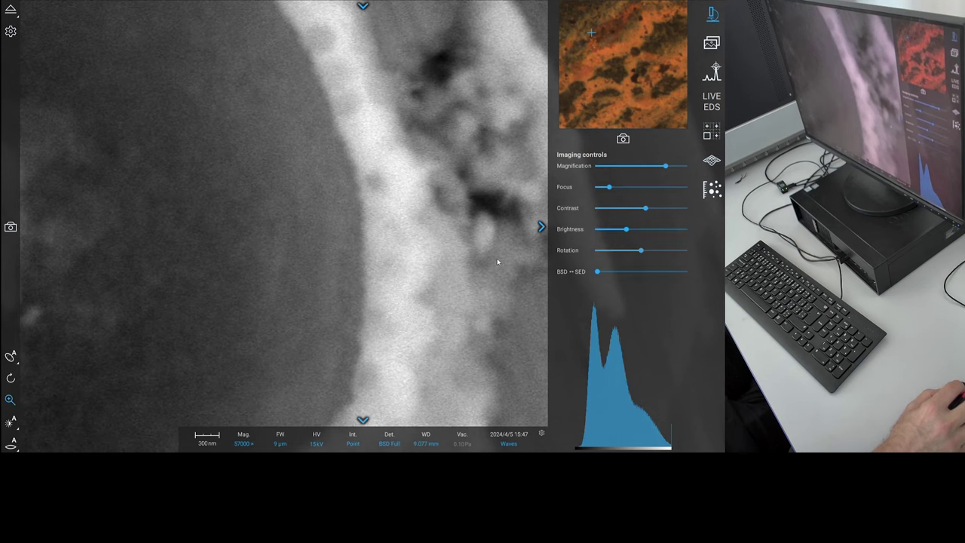
click(11, 445)
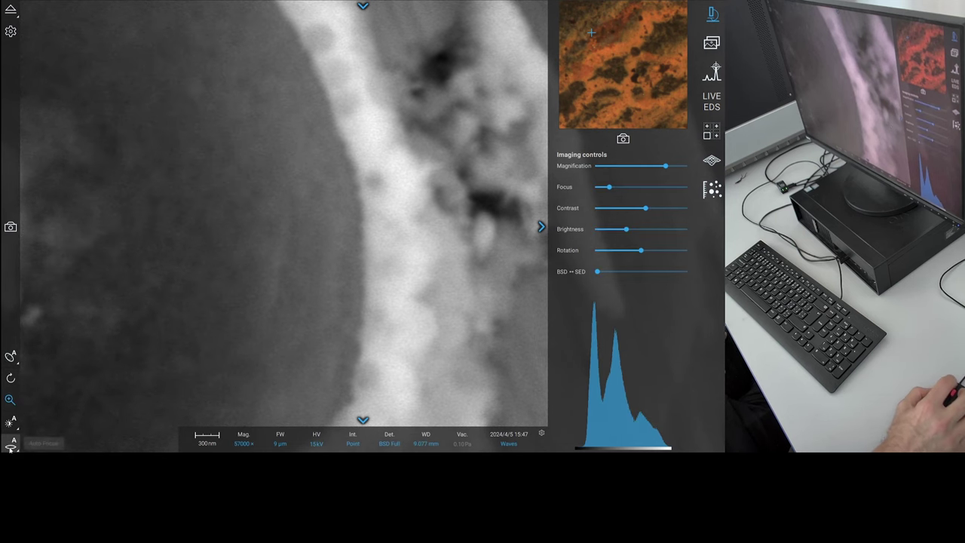
click(83, 443)
drag(417, 242, 451, 250)
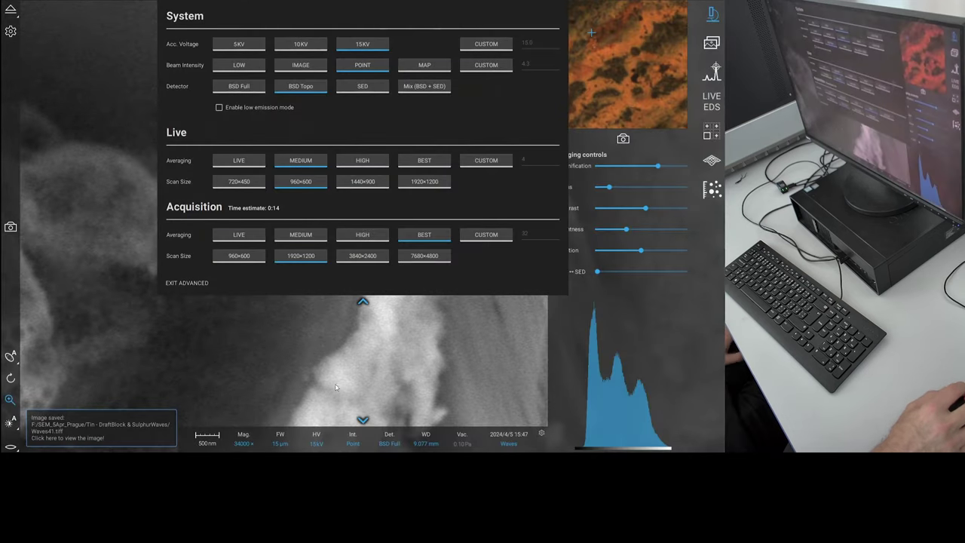
- Set the acceleration voltage to 10 kV and the beam intensity to Image
click(320, 444)
click(320, 417)
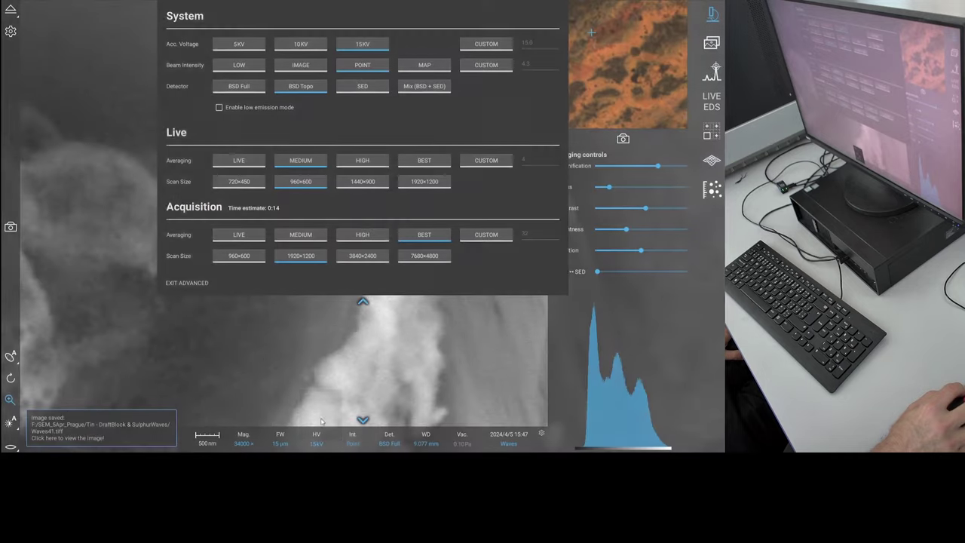
click(357, 443)
click(360, 398)
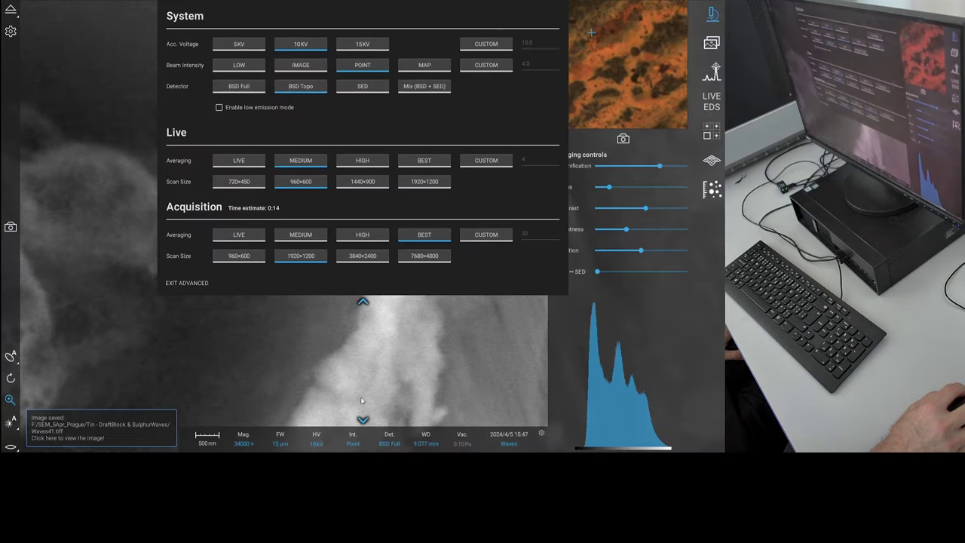
click(357, 303)
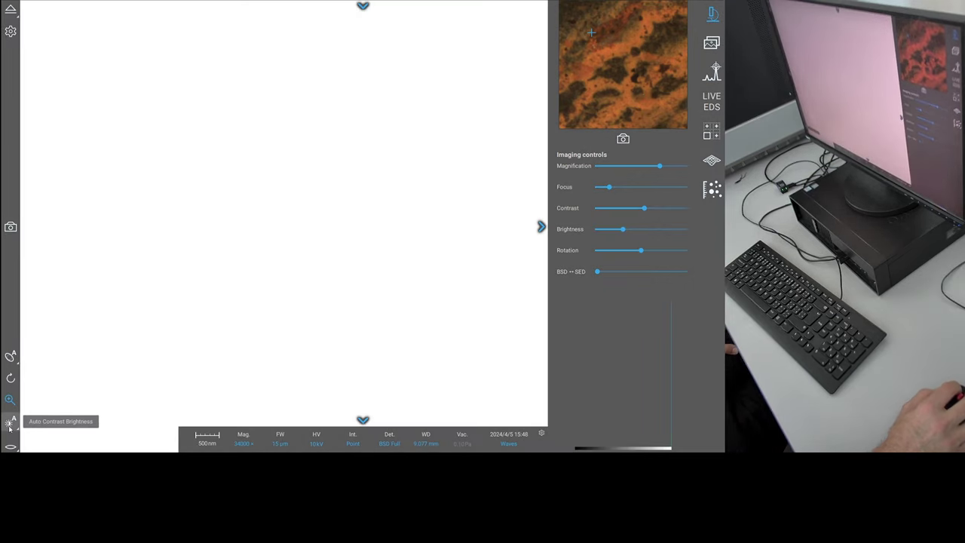
- Auto-adjust the contrast, brightness and focus on the ring's right wall, and capture a BSD Full image at 34000×
click(9, 424)
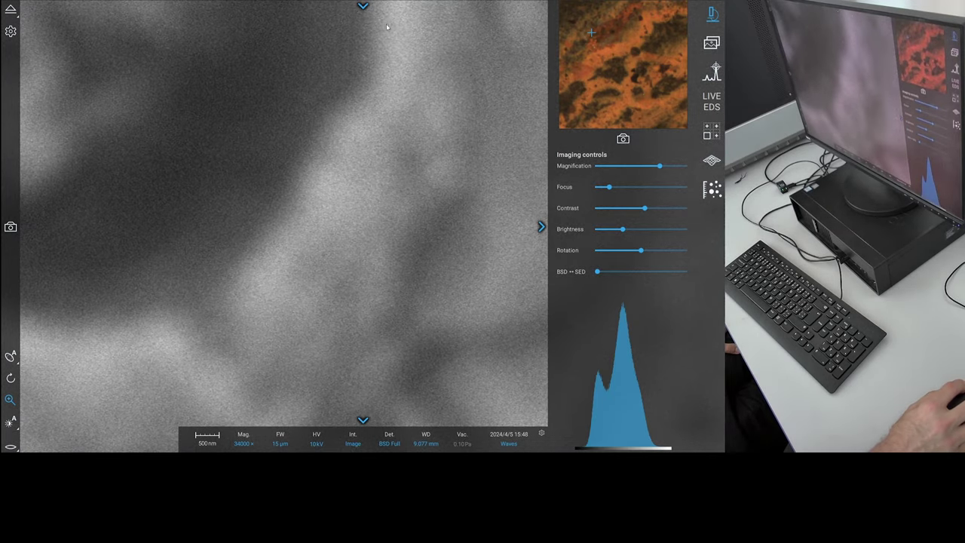
click(11, 447)
drag(198, 229, 226, 242)
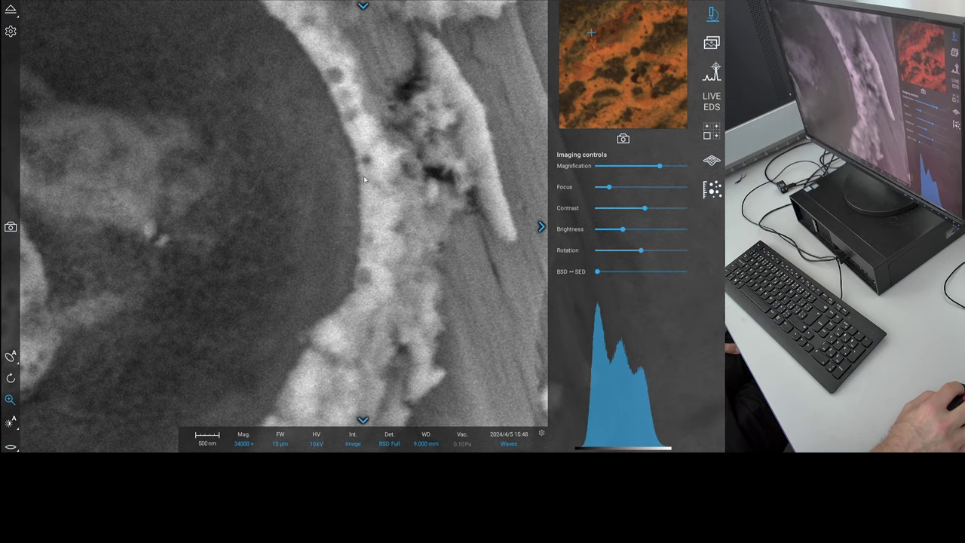
double_click(364, 179)
click(10, 226)
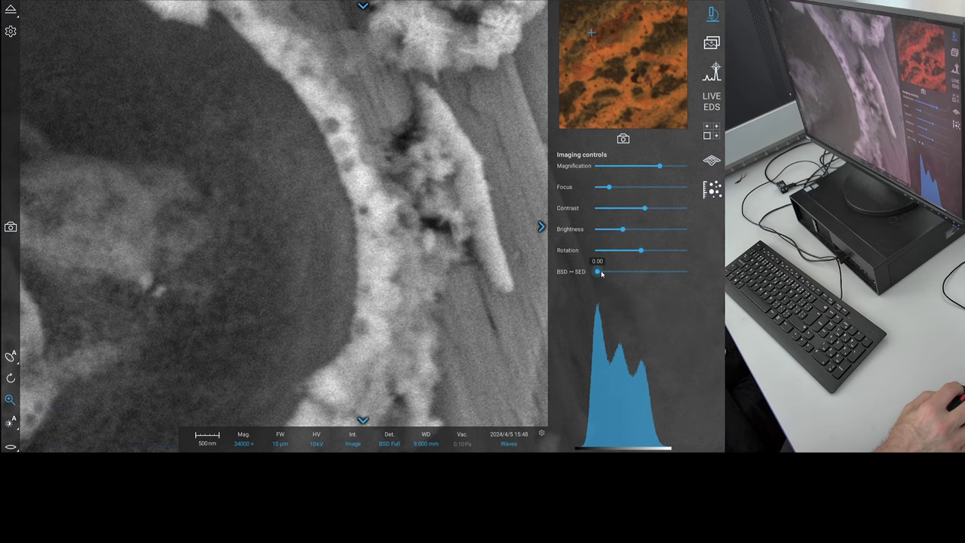
- Set the detector mix fully to SED, auto-adjust the contrast and brightness, and capture an image of the ring's right wall
drag(598, 272, 685, 271)
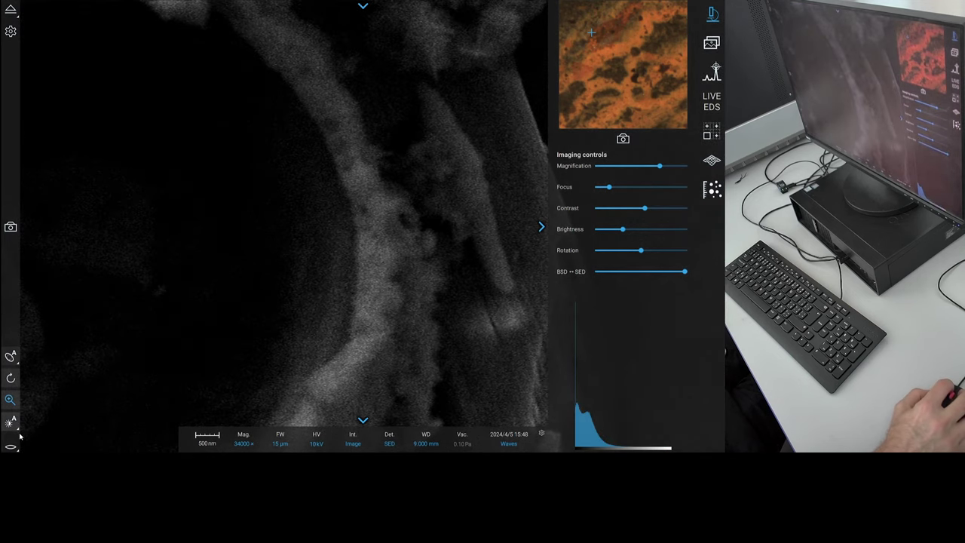
click(11, 422)
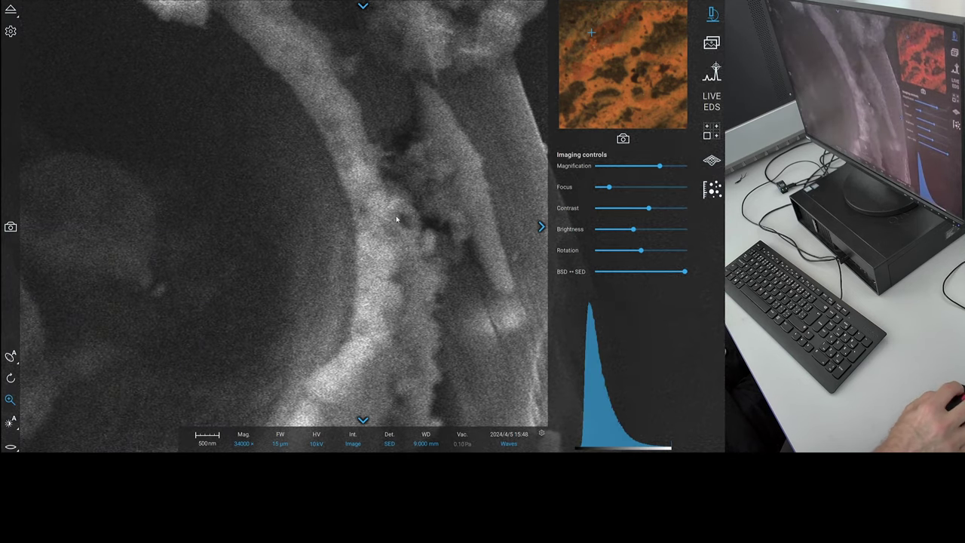
click(8, 229)
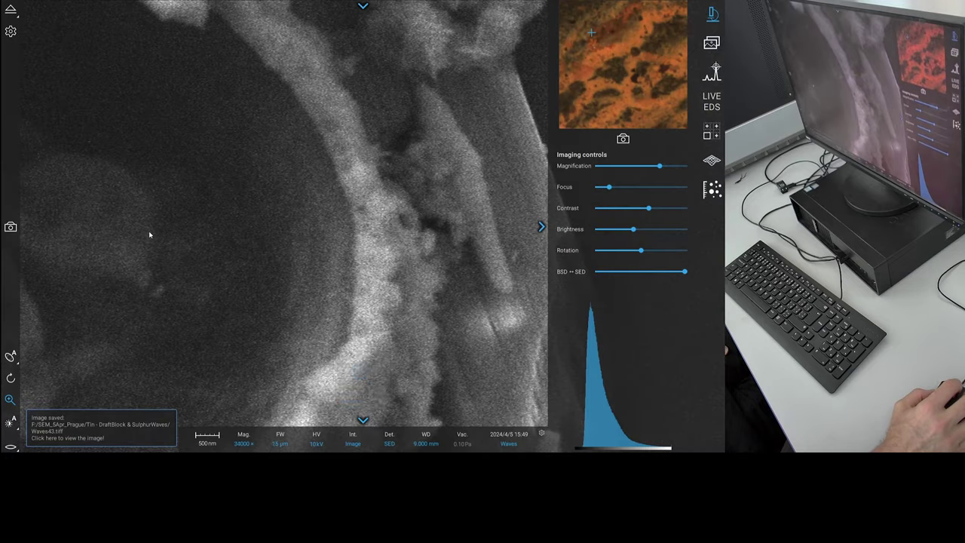
- Show the hollow ring with its surroundings at 4100×, auto-adjusting the contrast and brightness, and set the BSD–SED detector mix to 67%
scroll(151, 231, down, 5)
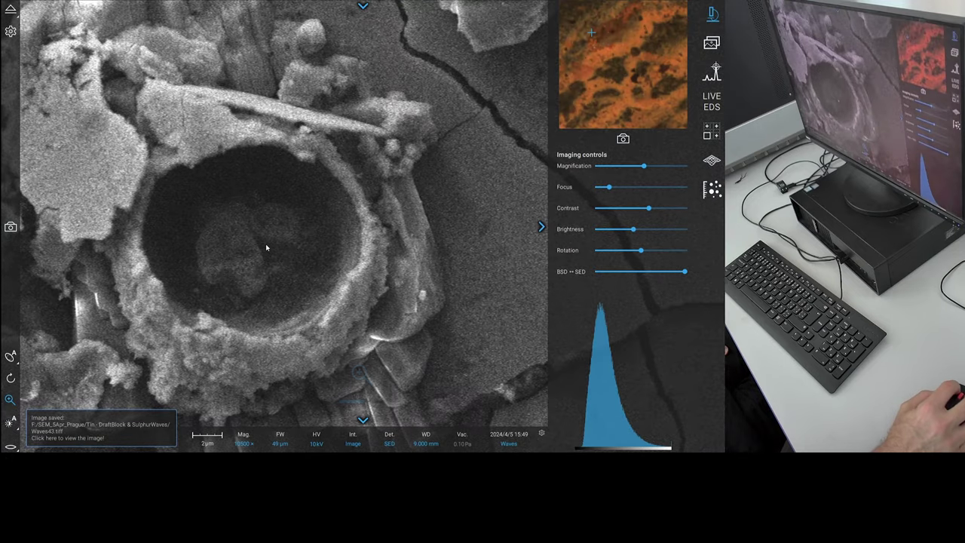
click(266, 245)
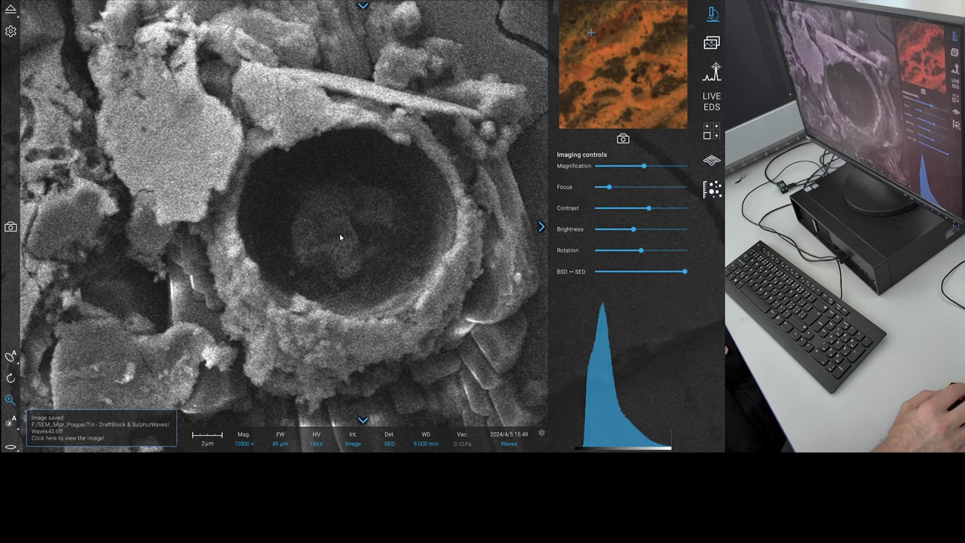
scroll(340, 230, down, 3)
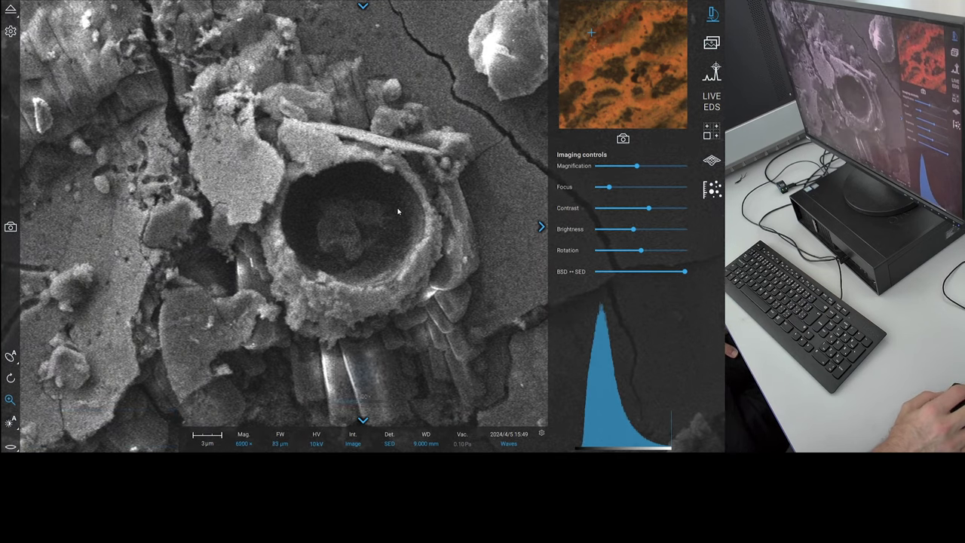
scroll(398, 212, down, 3)
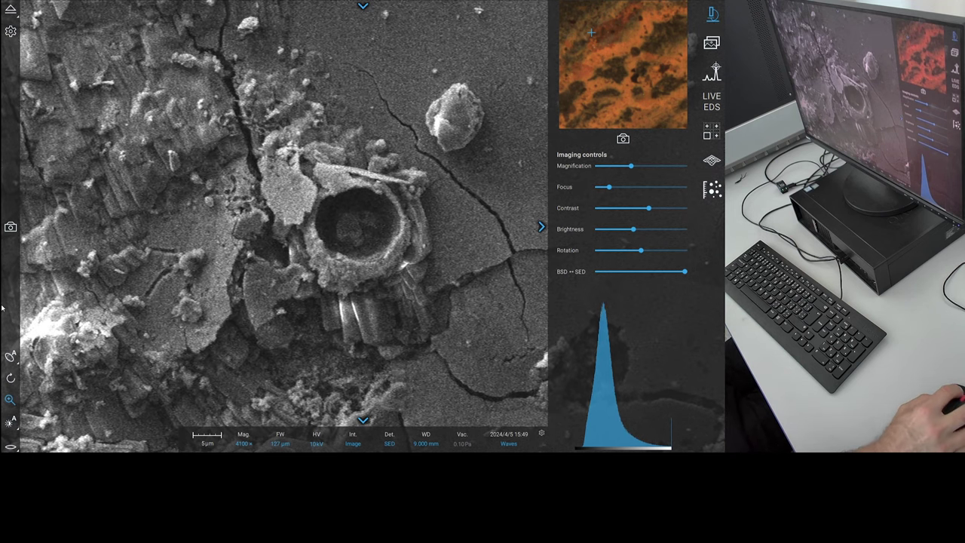
click(11, 423)
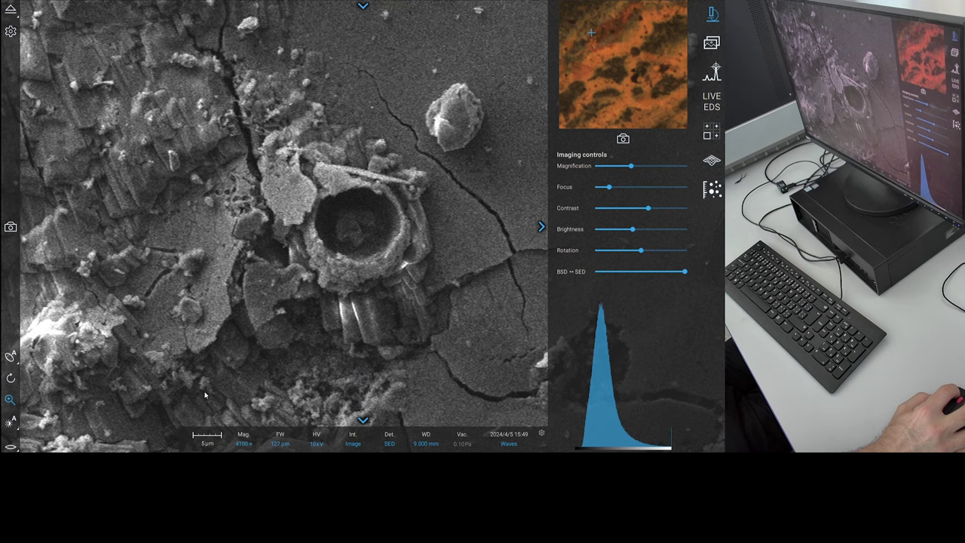
drag(685, 271, 656, 273)
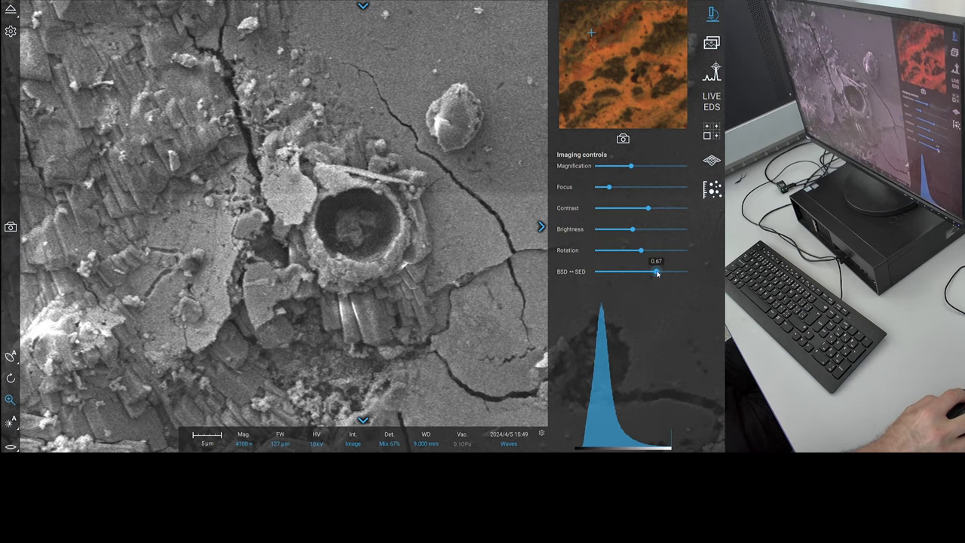